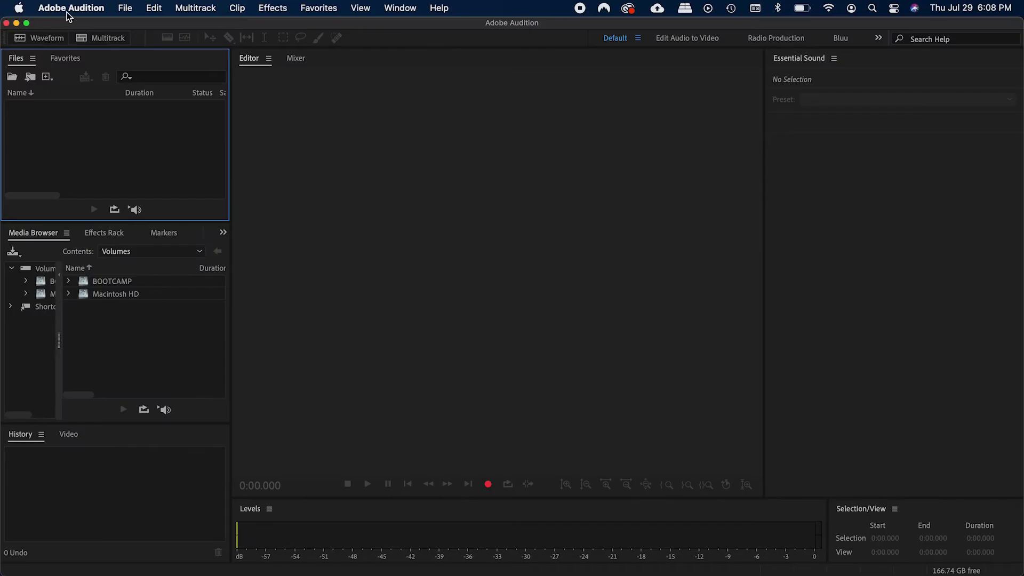
Keep the H6 as the default input in the Audio Hardware preferences
{"action": "left_click", "coordinate": [70, 8]}
{"action": "mouse_move", "coordinate": [95, 51]}
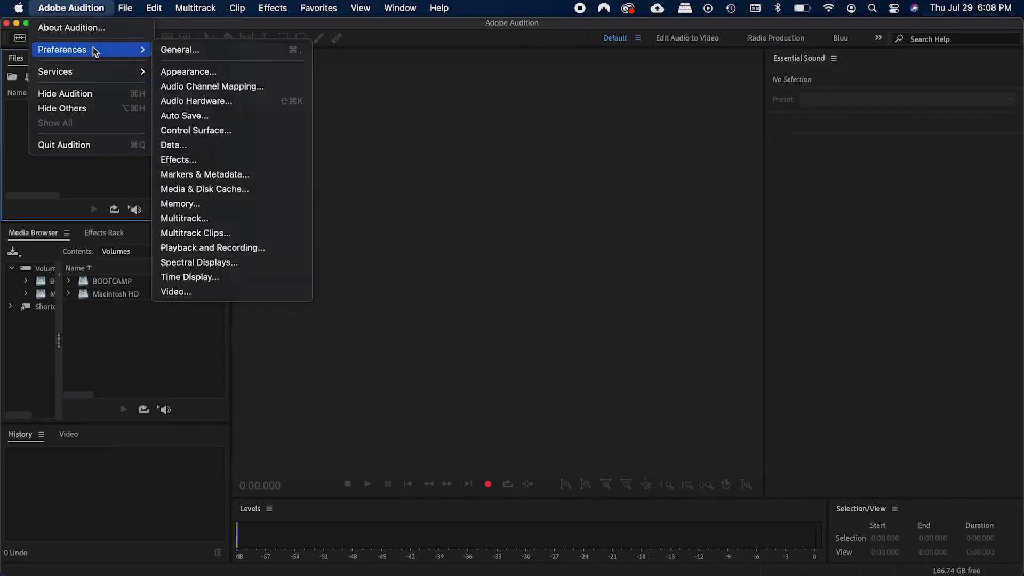
{"action": "left_click", "coordinate": [223, 106]}
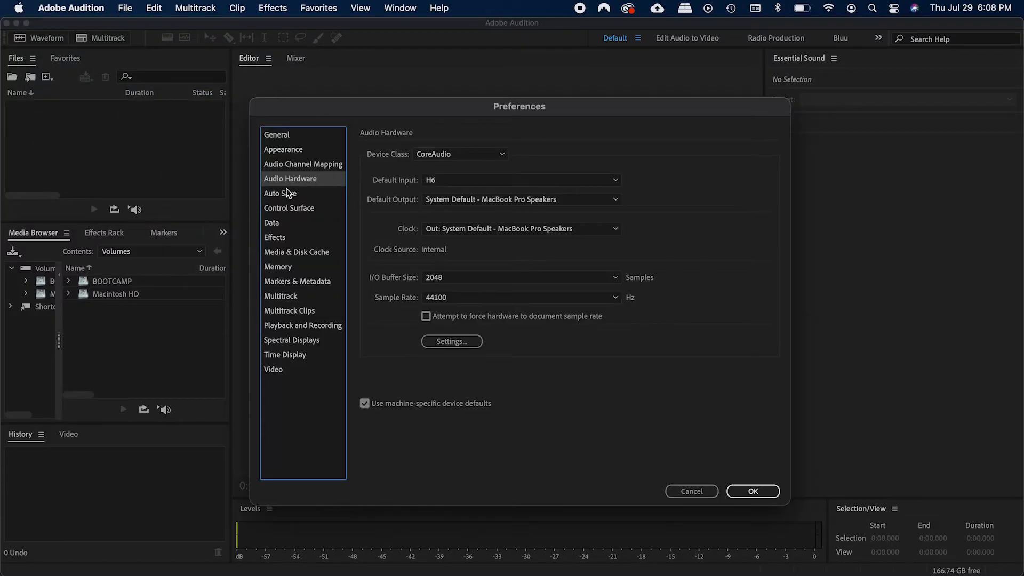
{"action": "left_click", "coordinate": [509, 184]}
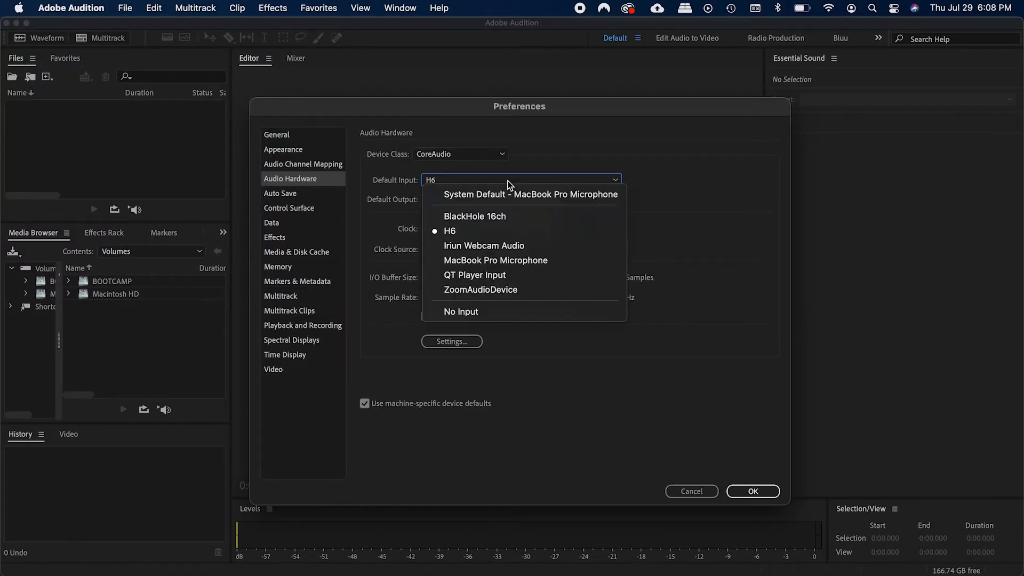
{"action": "left_click", "coordinate": [540, 234]}
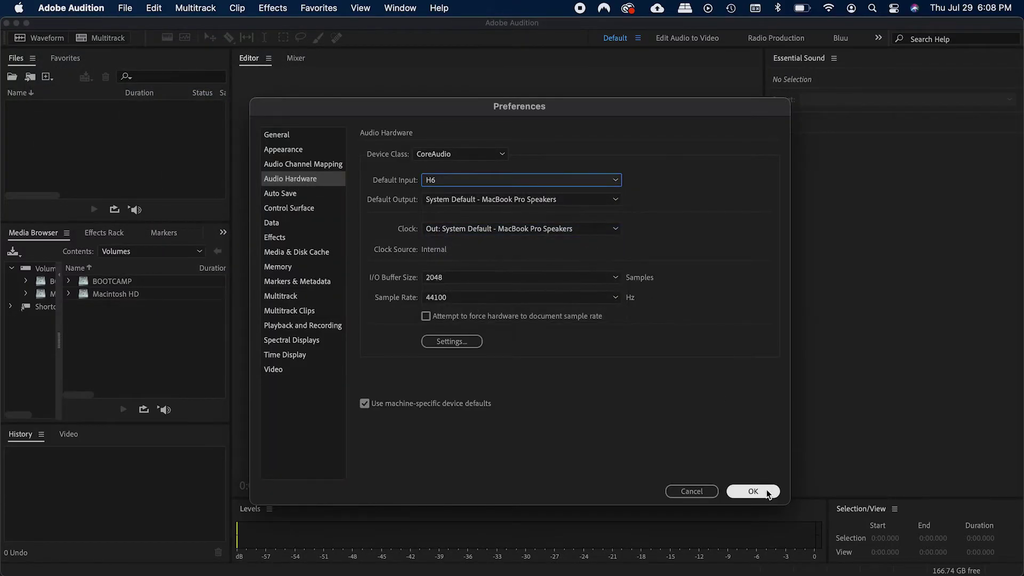
{"action": "left_click", "coordinate": [767, 493]}
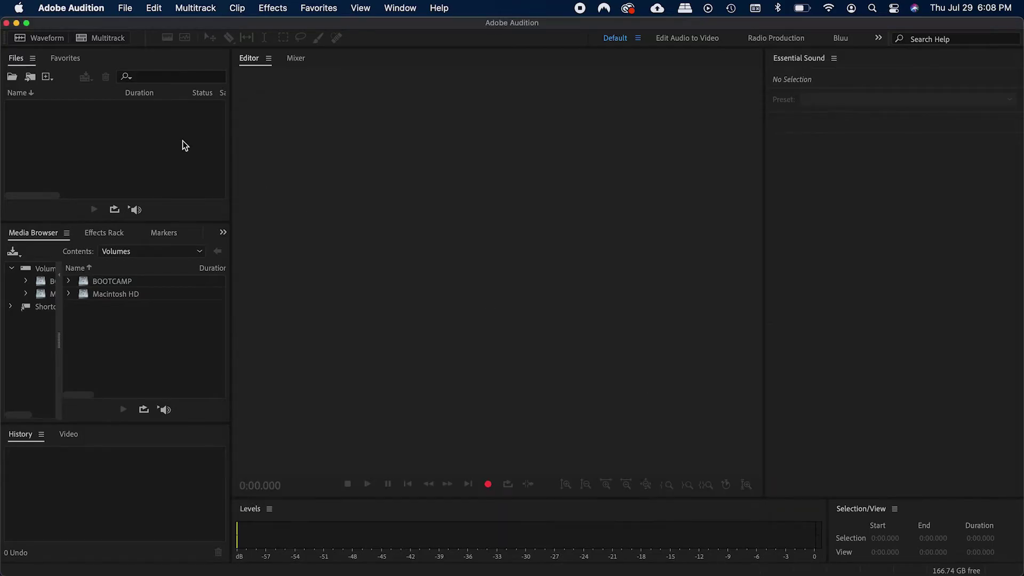
Start a new mono 24-bit audio file named Test Audio and review its sample rate options
{"action": "double_click", "coordinate": [155, 137]}
{"action": "key", "text": "Escape"}
{"action": "left_click", "coordinate": [124, 8]}
{"action": "mouse_move", "coordinate": [306, 31]}
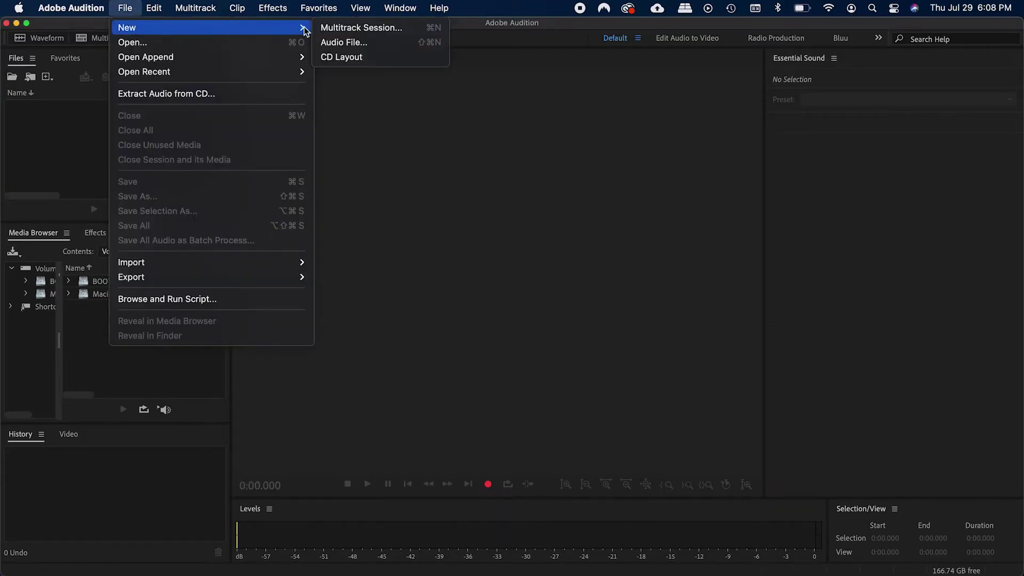
{"action": "left_click", "coordinate": [394, 44]}
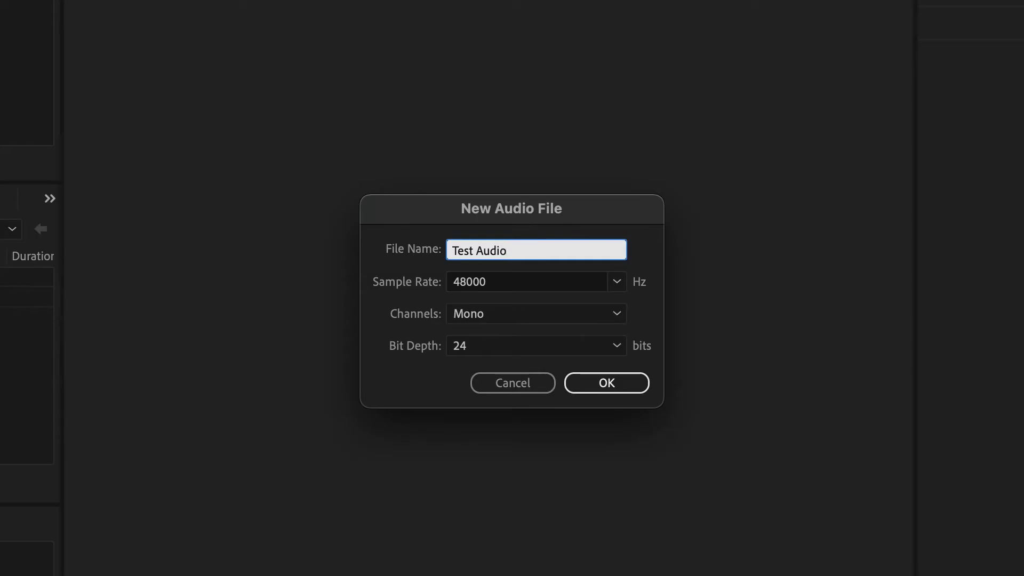
{"action": "left_click", "coordinate": [619, 282]}
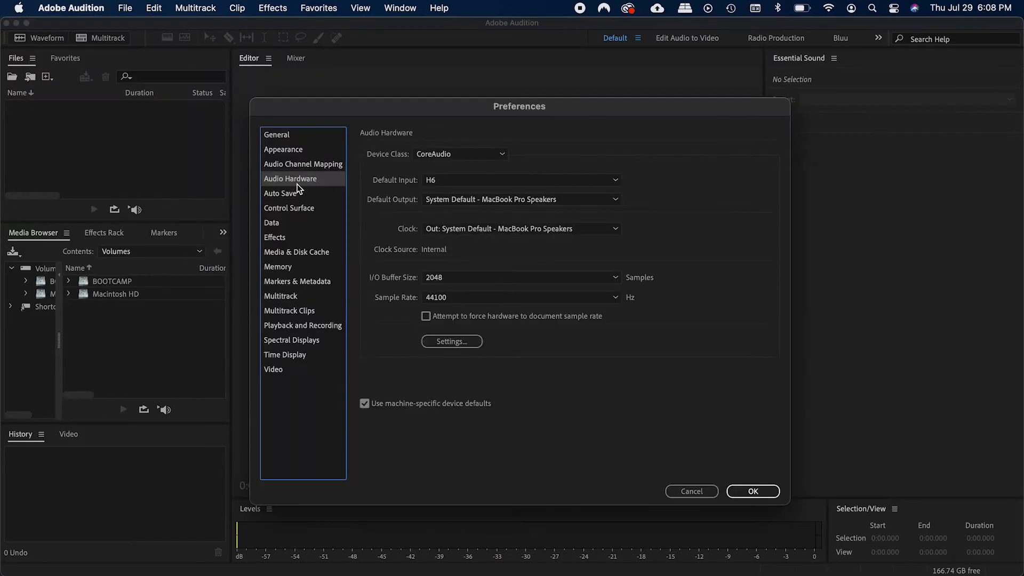
Confirm the H6 as the default input device in Audio Hardware preferences and close them
{"action": "left_click", "coordinate": [509, 184]}
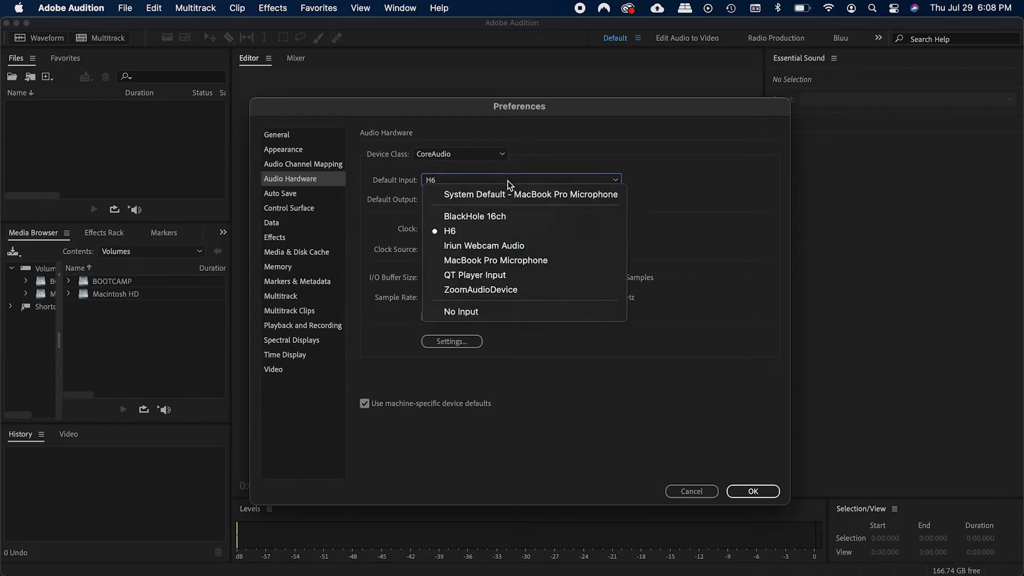
{"action": "left_click", "coordinate": [541, 234]}
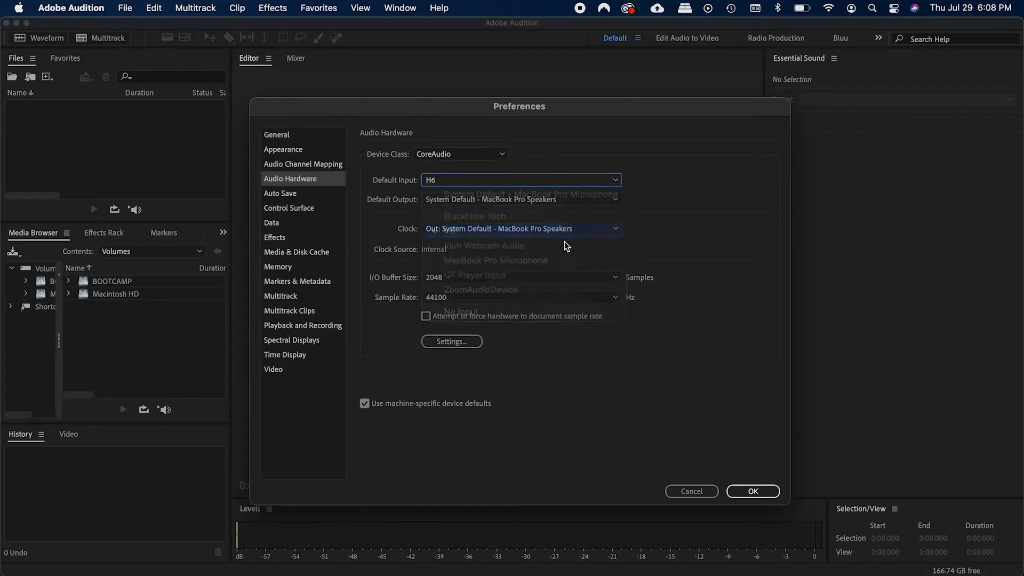
{"action": "left_click", "coordinate": [766, 495]}
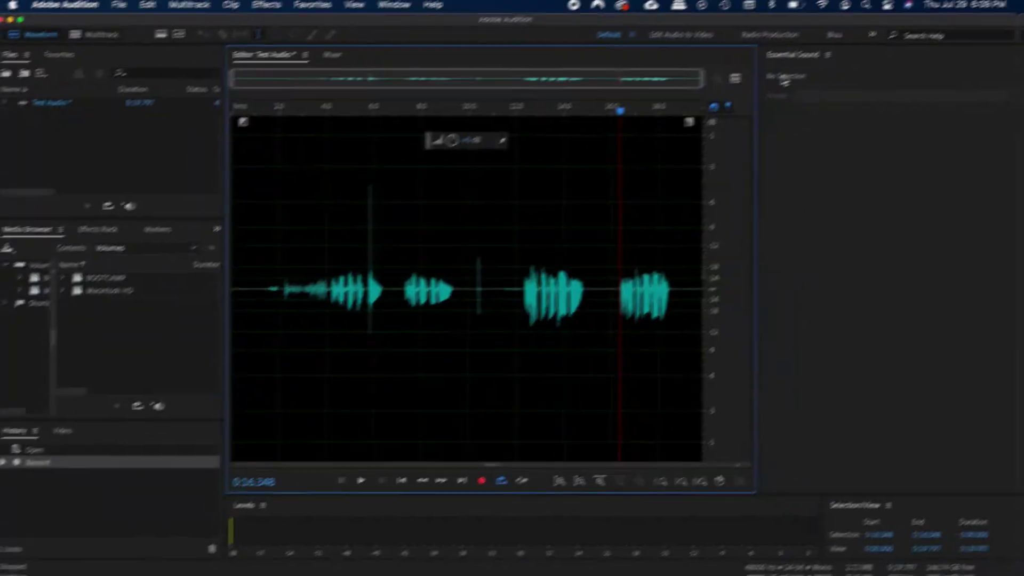
Dock Levels on the right, group Video with History, and save the layout as a new workspace
{"action": "left_click_drag", "start_coordinate": [257, 509], "coordinate": [941, 293]}
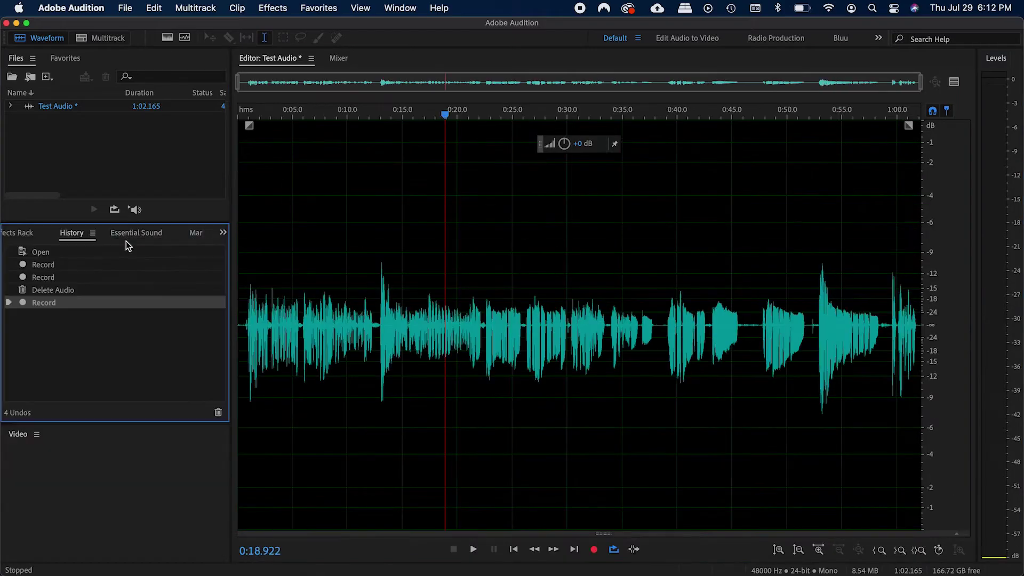
{"action": "left_click_drag", "start_coordinate": [126, 241], "coordinate": [169, 346]}
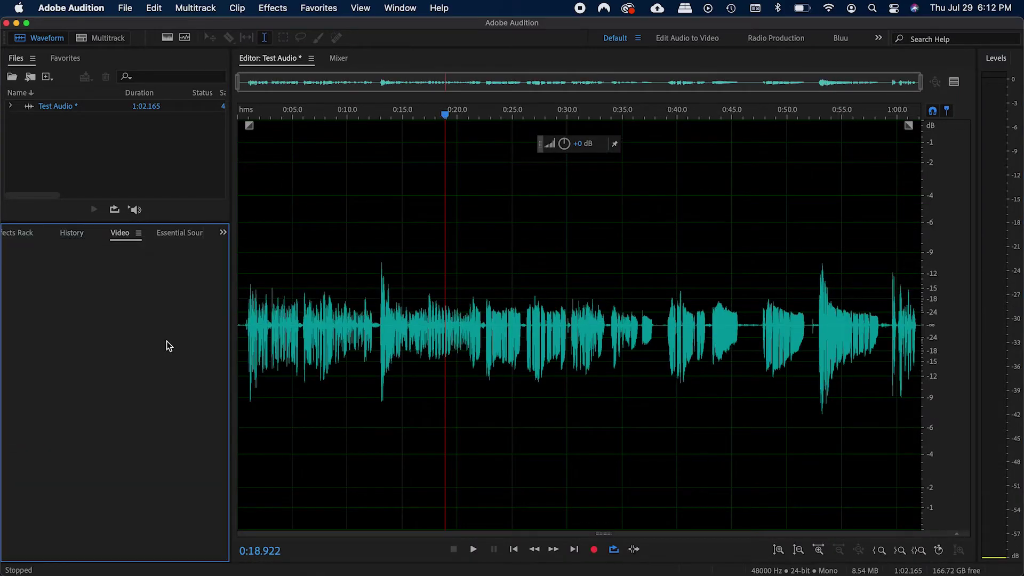
{"action": "left_click", "coordinate": [638, 38]}
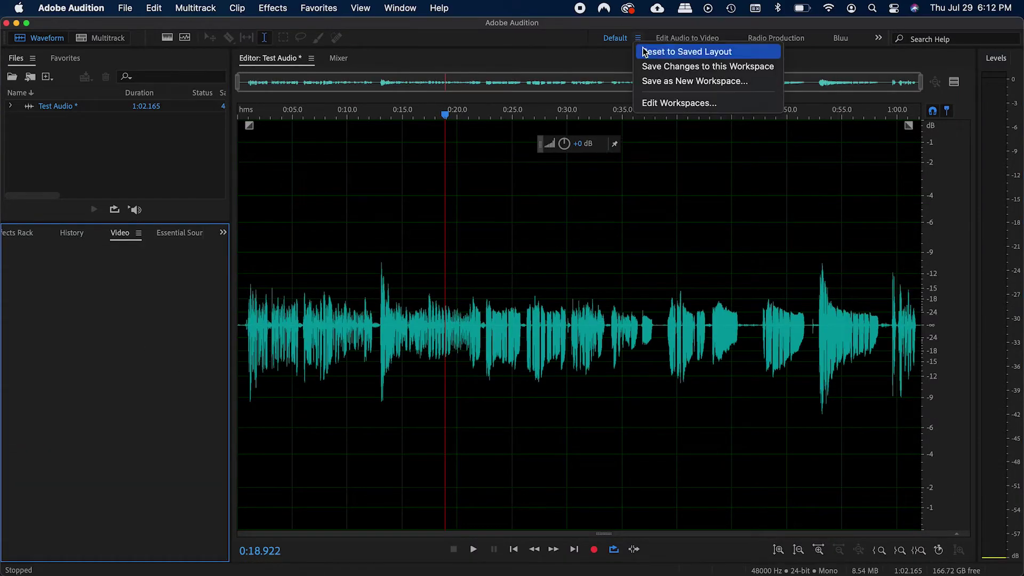
{"action": "left_click", "coordinate": [655, 82]}
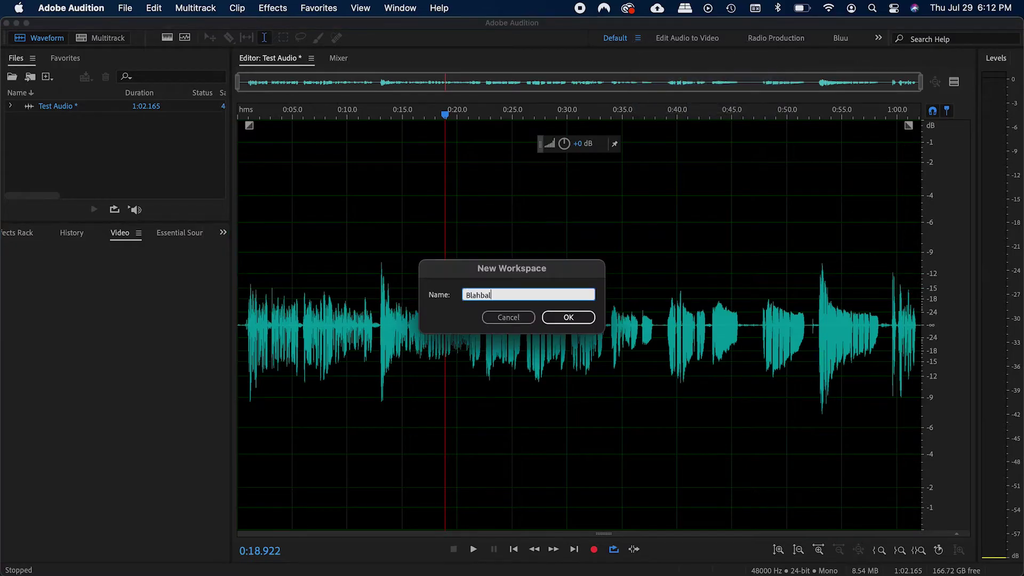
{"action": "left_click", "coordinate": [566, 316]}
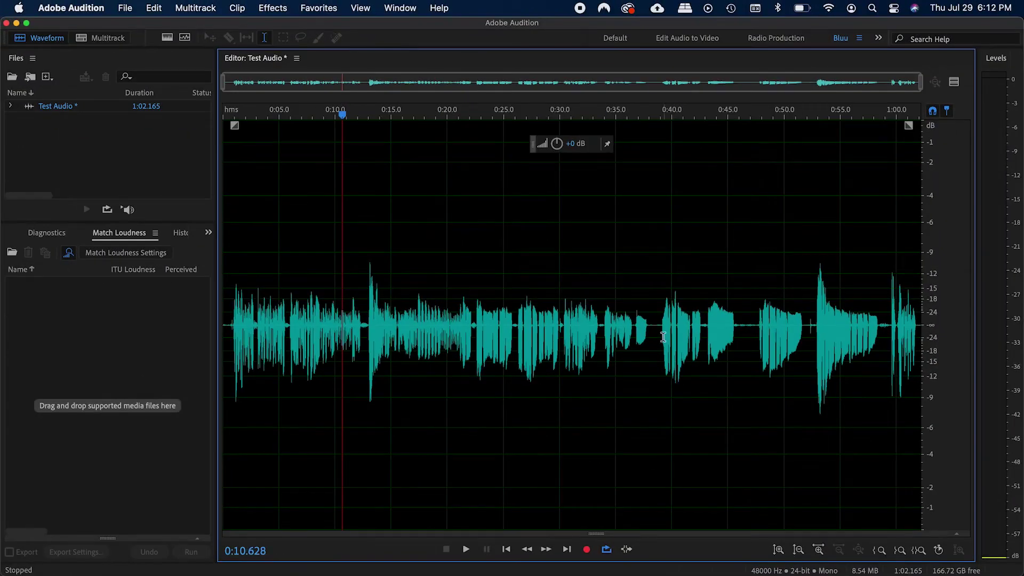
Select the silent gap near 0:38 and capture it as a noise print
{"action": "scroll", "coordinate": [663, 337], "scroll_direction": "up", "scroll_amount": 5}
{"action": "left_click_drag", "start_coordinate": [601, 326], "coordinate": [631, 327]}
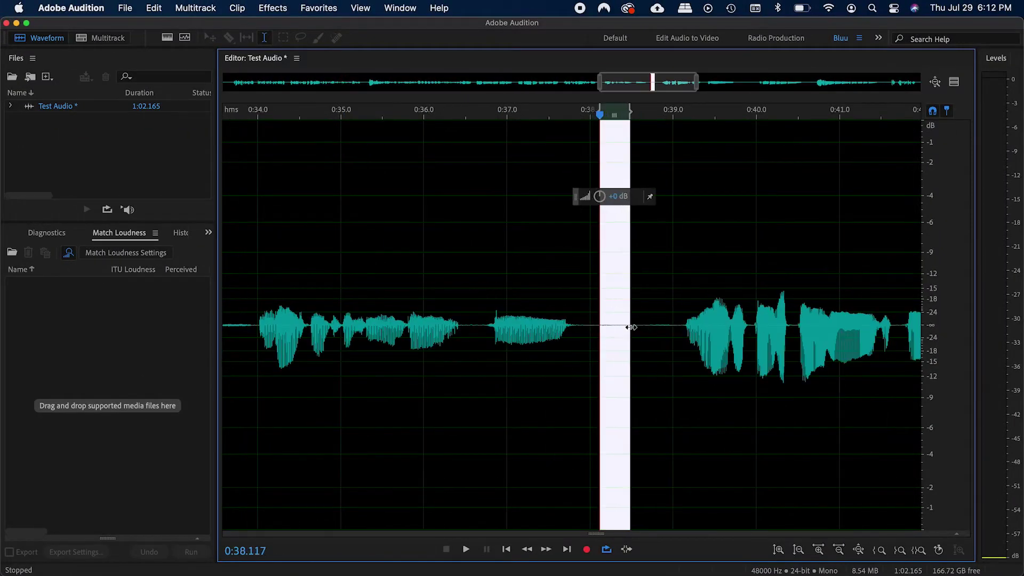
{"action": "left_click", "coordinate": [282, 8]}
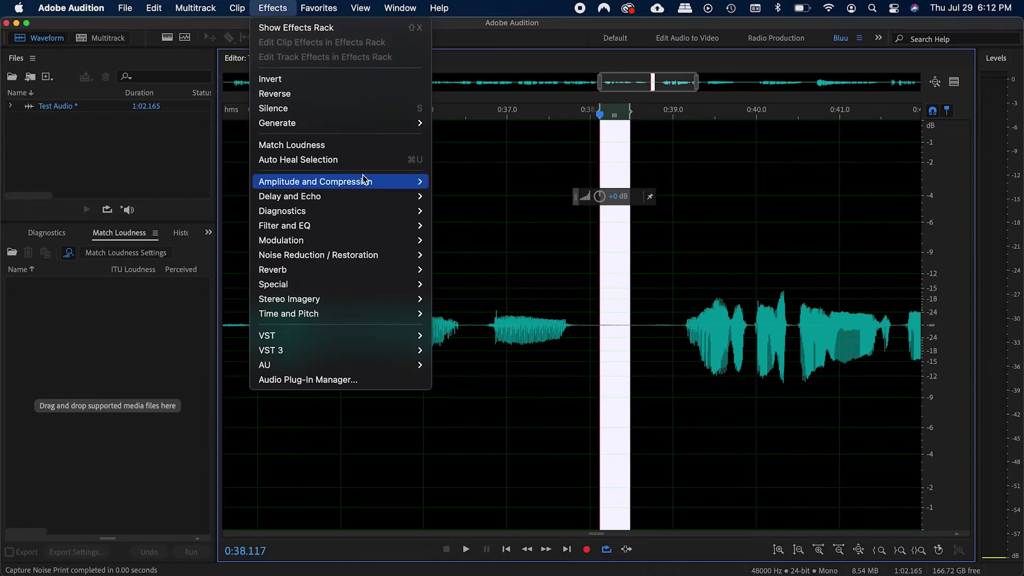
{"action": "mouse_move", "coordinate": [374, 255]}
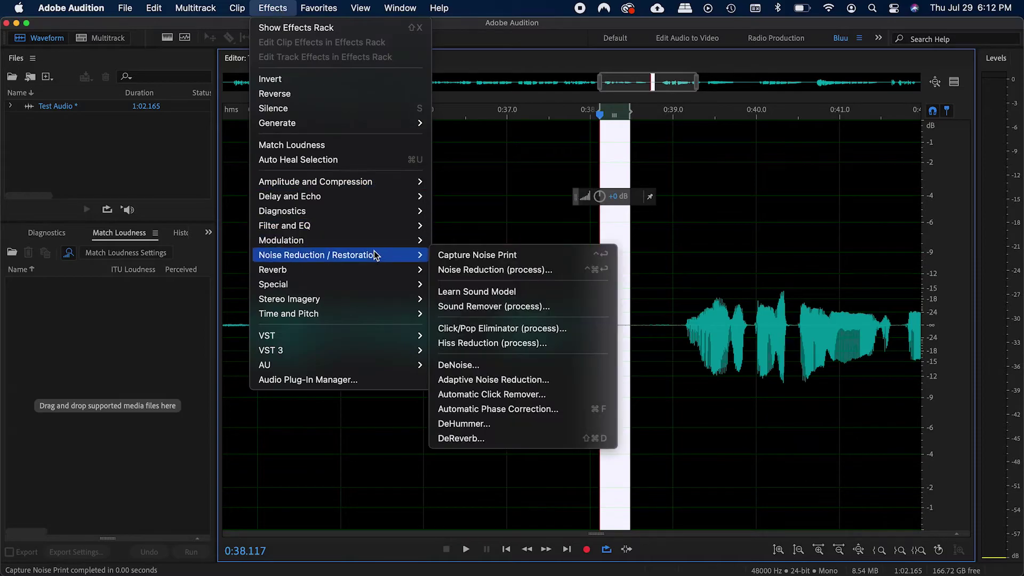
{"action": "left_click", "coordinate": [467, 256]}
Apply Noise Reduction (80%, 18 dB) to the recording using the captured noise print
{"action": "left_click", "coordinate": [577, 314]}
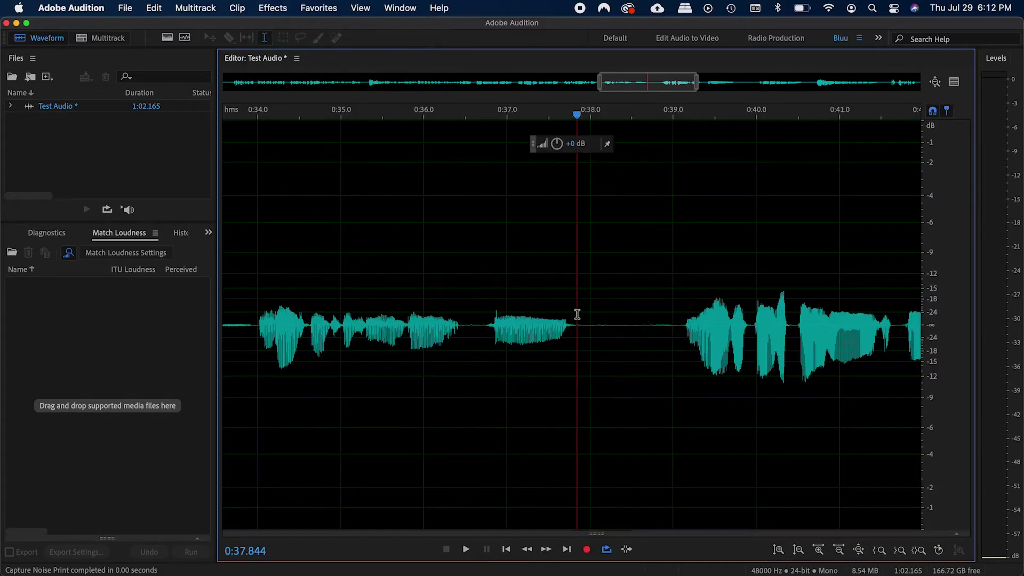
{"action": "left_click", "coordinate": [283, 8]}
{"action": "mouse_move", "coordinate": [393, 251]}
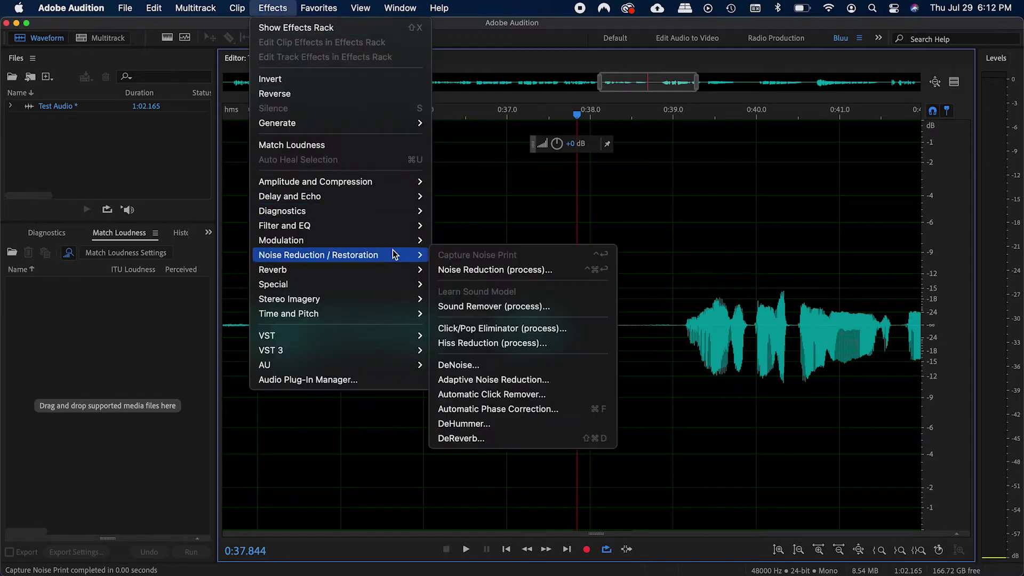
{"action": "left_click", "coordinate": [458, 271]}
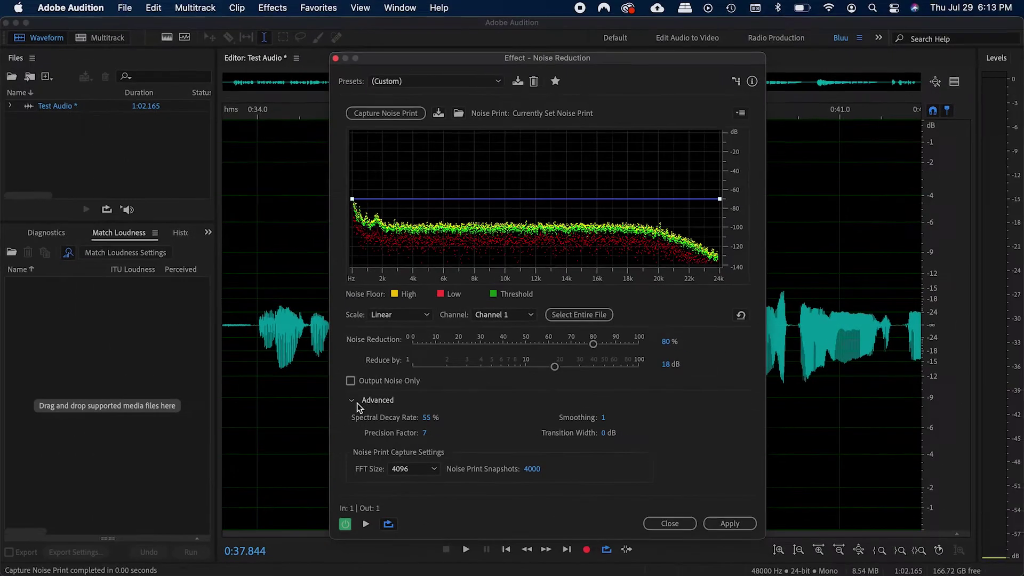
{"action": "left_click", "coordinate": [721, 527]}
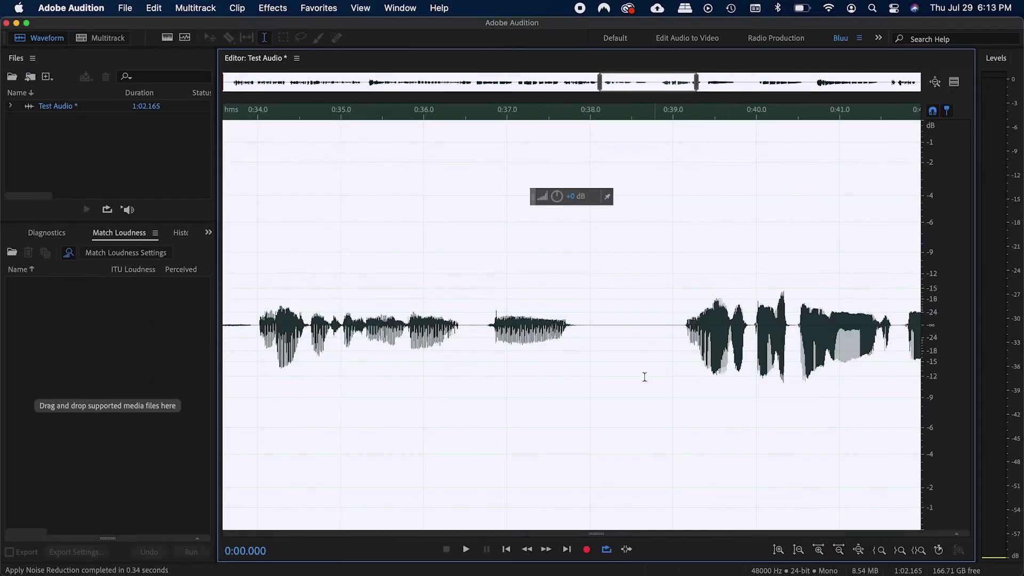
Open the Dynamics effect and zoom in on the audio from about 0:26 onward
{"action": "left_click", "coordinate": [599, 321]}
{"action": "key", "text": "backslash"}
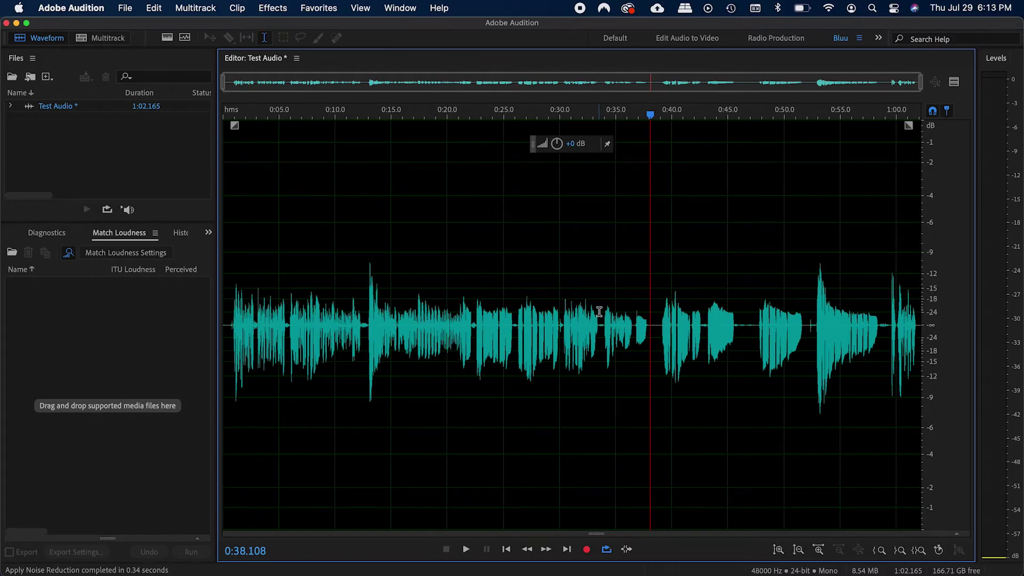
{"action": "left_click", "coordinate": [272, 8]}
{"action": "mouse_move", "coordinate": [411, 182]}
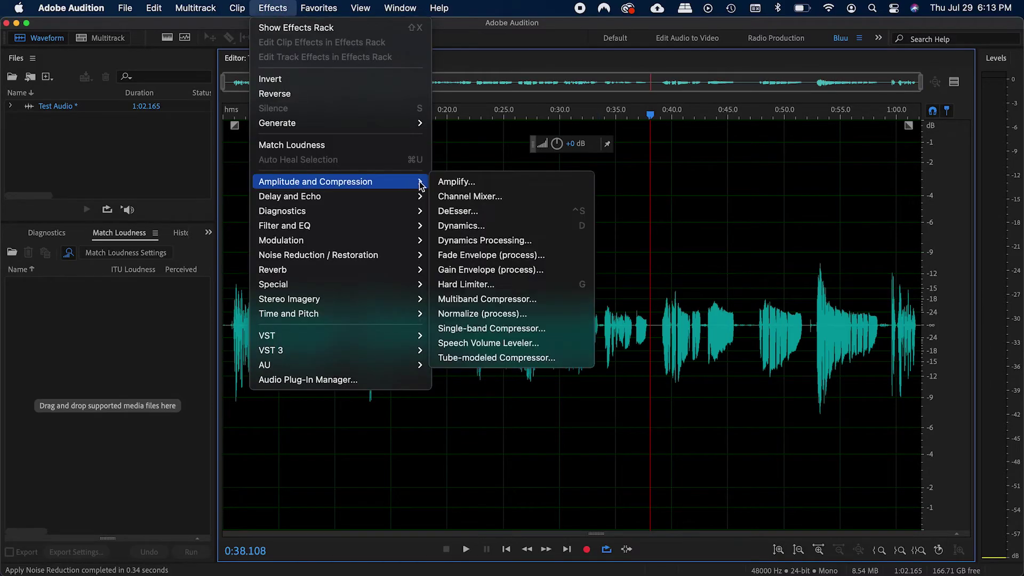
{"action": "left_click", "coordinate": [496, 225]}
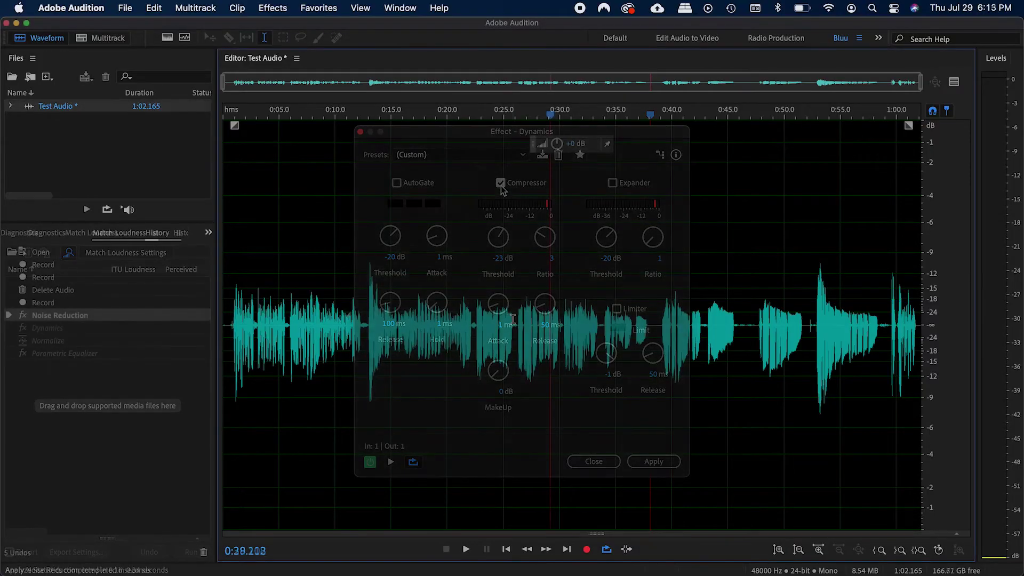
{"action": "left_click_drag", "start_coordinate": [514, 330], "coordinate": [632, 331]}
{"action": "key", "text": "ctrl+="}
{"action": "left_click", "coordinate": [878, 299]}
{"action": "scroll", "coordinate": [930, 299], "scroll_direction": "up", "scroll_amount": 5}
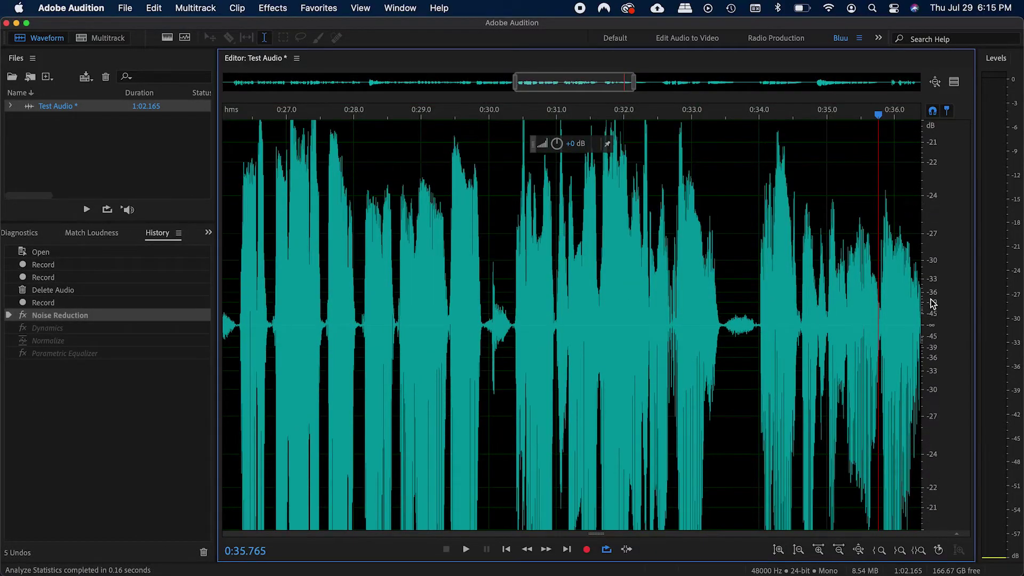
{"action": "scroll", "coordinate": [949, 359], "scroll_direction": "down", "scroll_amount": 5}
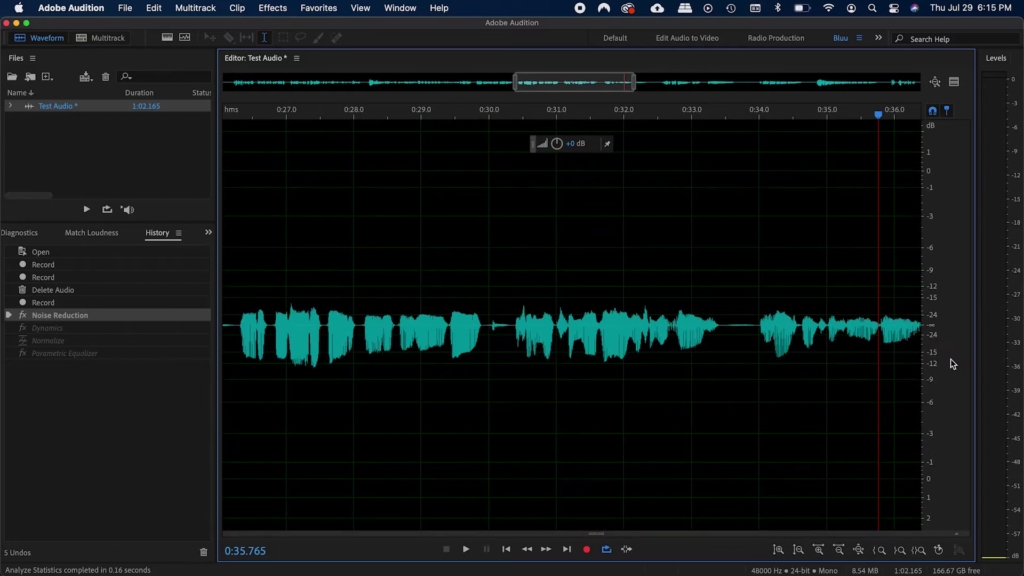
Set the compressor threshold to -20 dB and apply Dynamics to the recording
{"action": "left_click", "coordinate": [631, 342]}
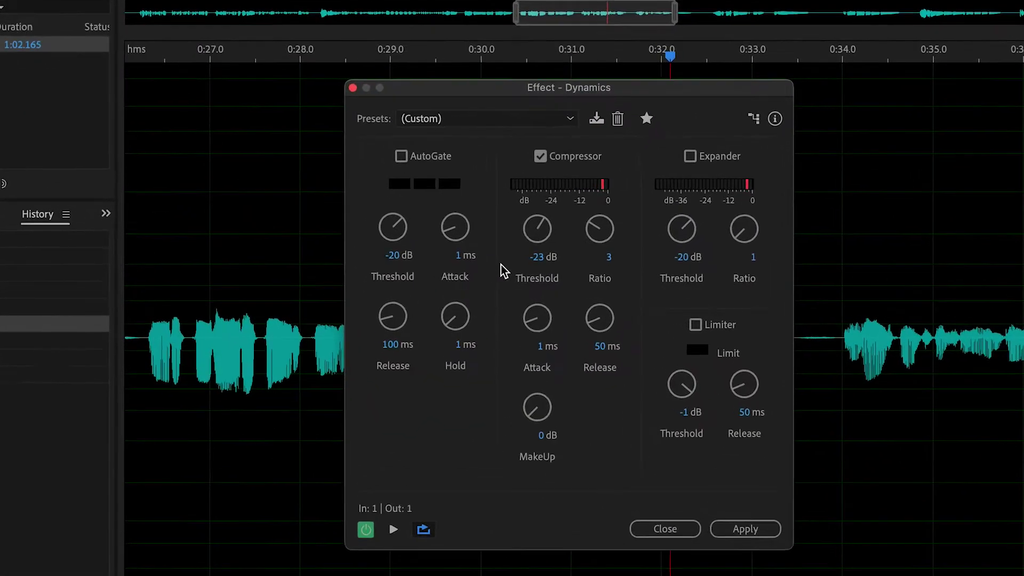
{"action": "left_click", "coordinate": [543, 256]}
{"action": "type", "text": "-2"}
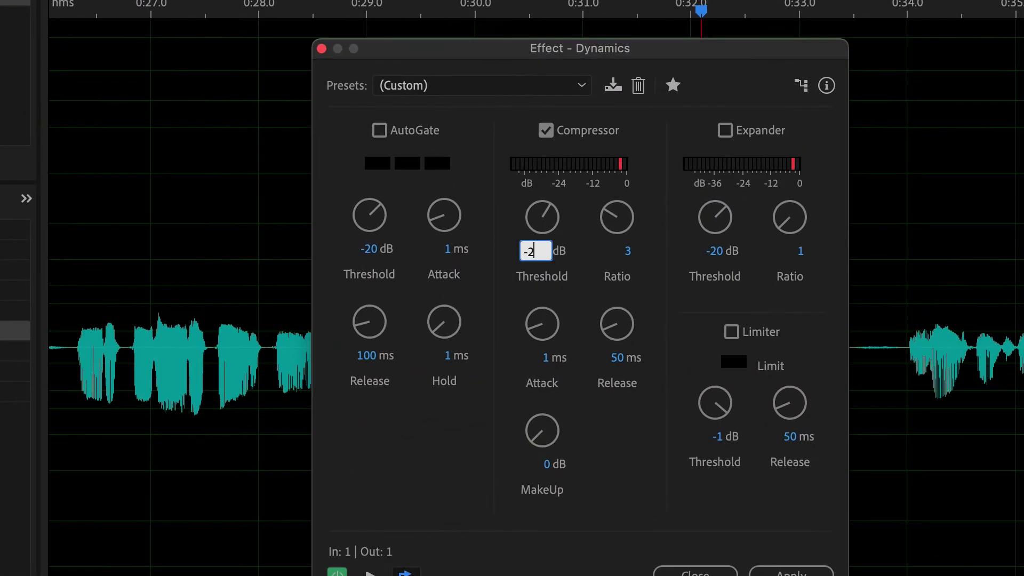
{"action": "type", "text": "0"}
{"action": "left_click", "coordinate": [791, 571]}
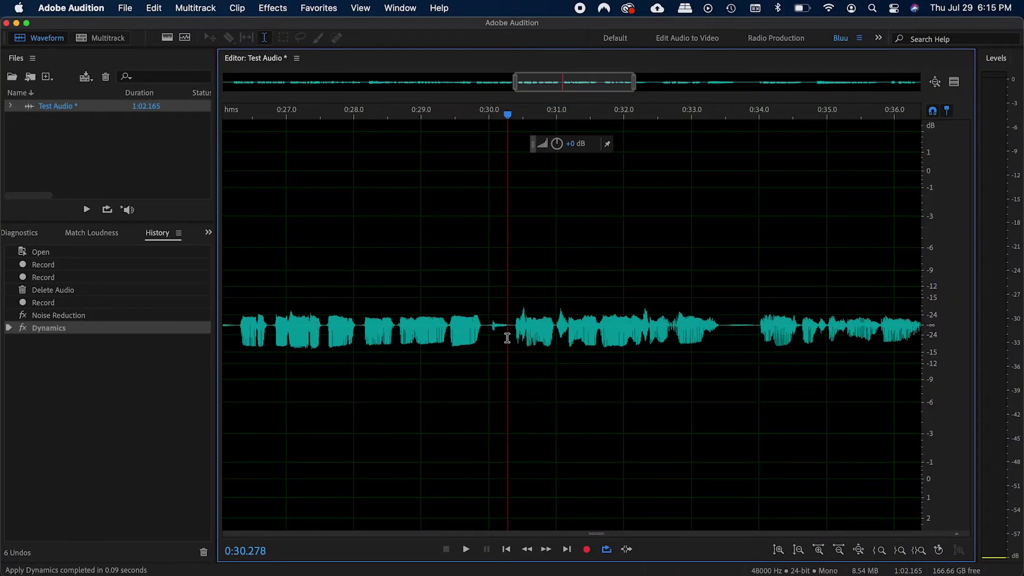
Undo and redo the compression to compare it against the original
{"action": "key", "text": "backslash"}
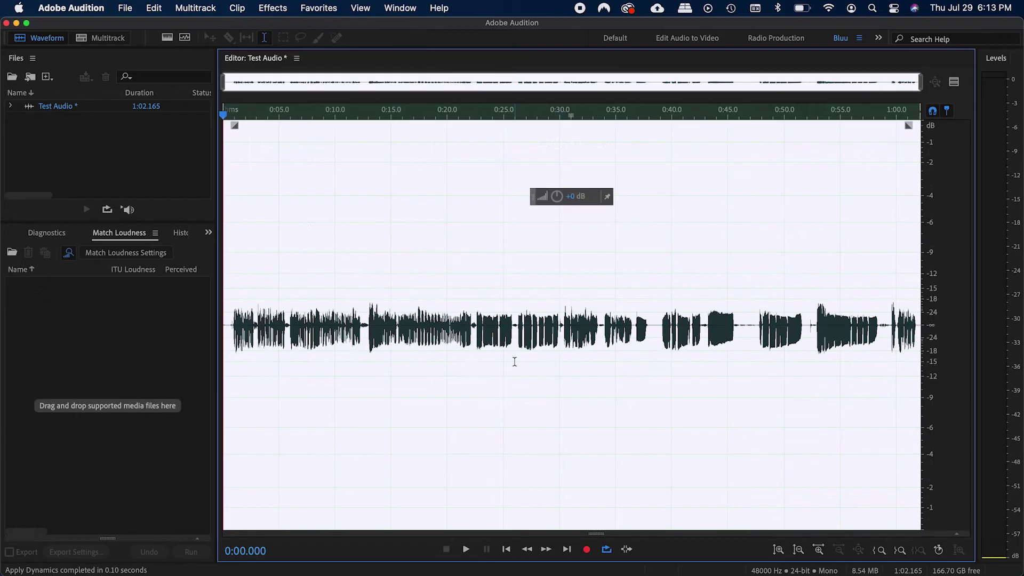
{"action": "key", "text": "super+z"}
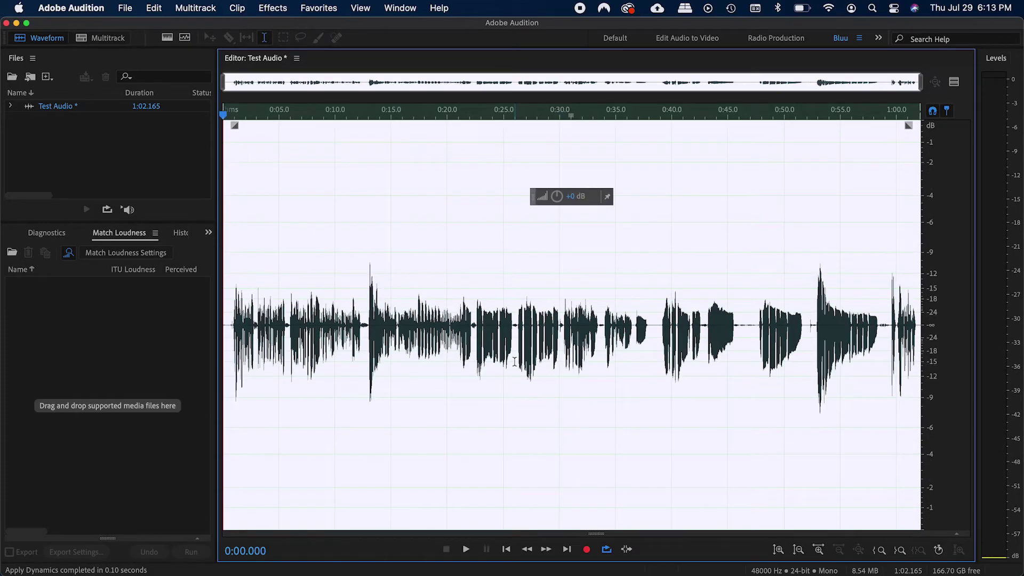
{"action": "key", "text": "super+shift+z"}
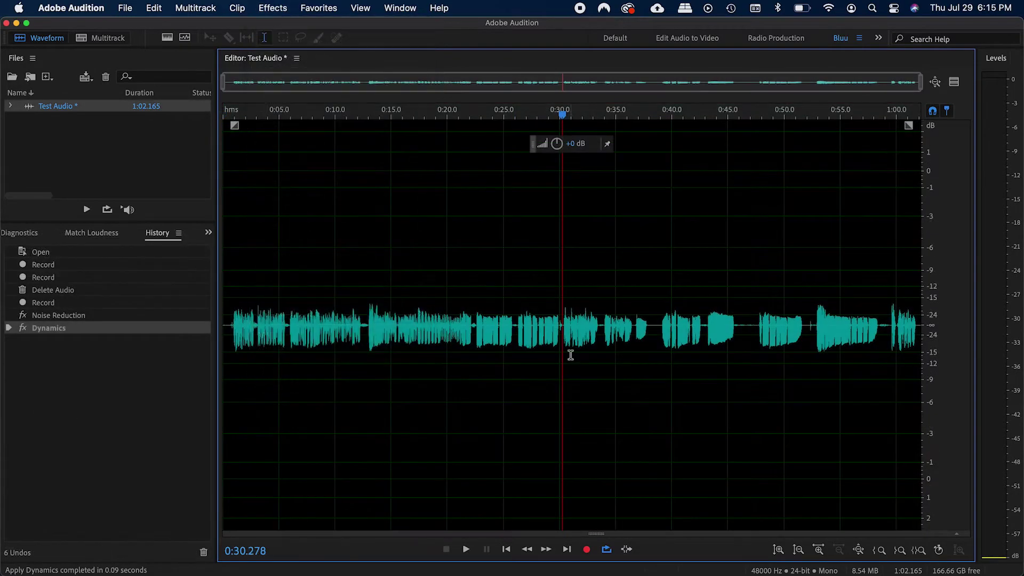
{"action": "left_click", "coordinate": [270, 7]}
Normalize the whole recording to -3 dB using decibels instead of percent
{"action": "mouse_move", "coordinate": [362, 182]}
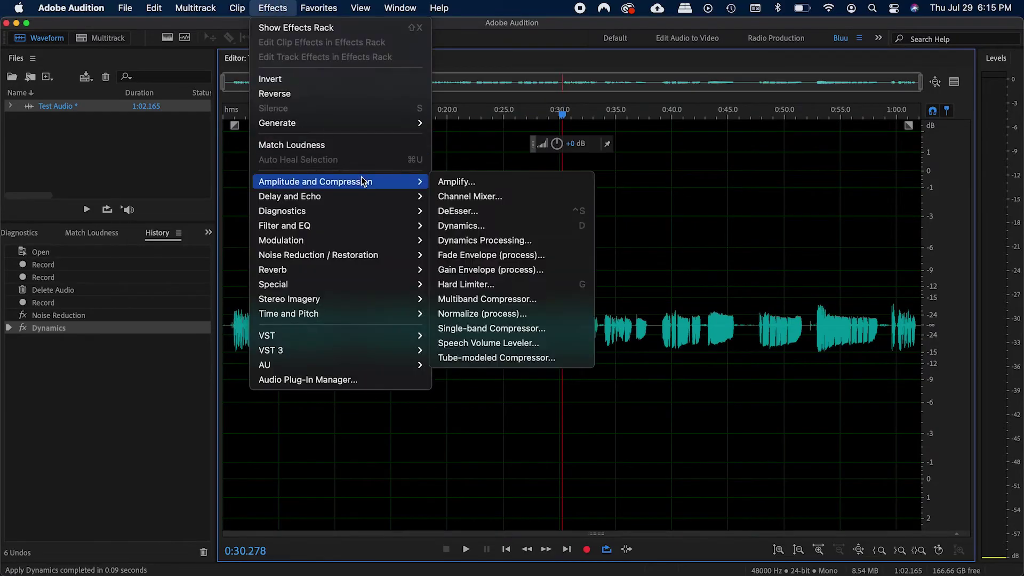
{"action": "left_click", "coordinate": [504, 314]}
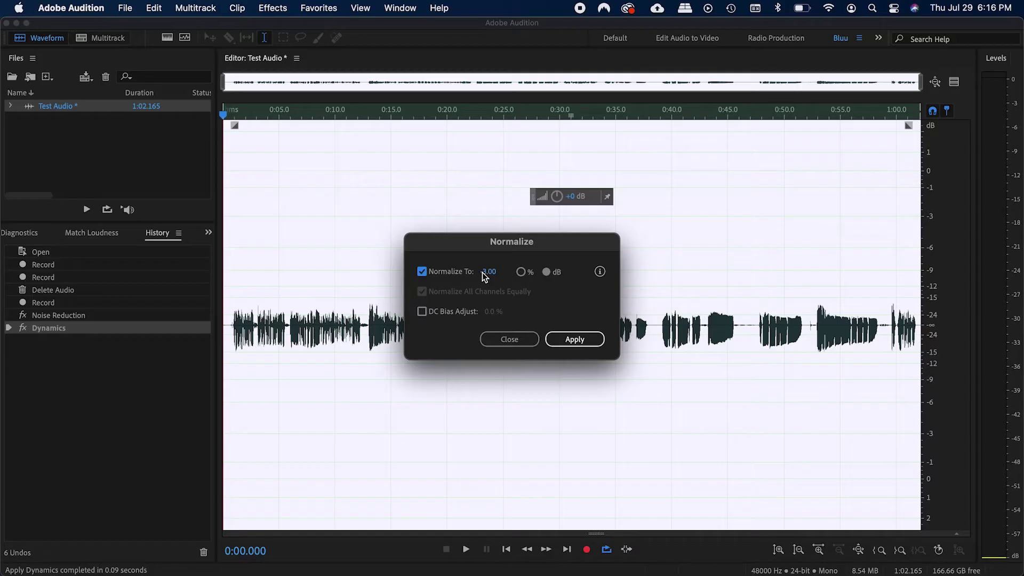
{"action": "left_click", "coordinate": [548, 275]}
{"action": "left_click", "coordinate": [566, 346]}
{"action": "left_click", "coordinate": [567, 346]}
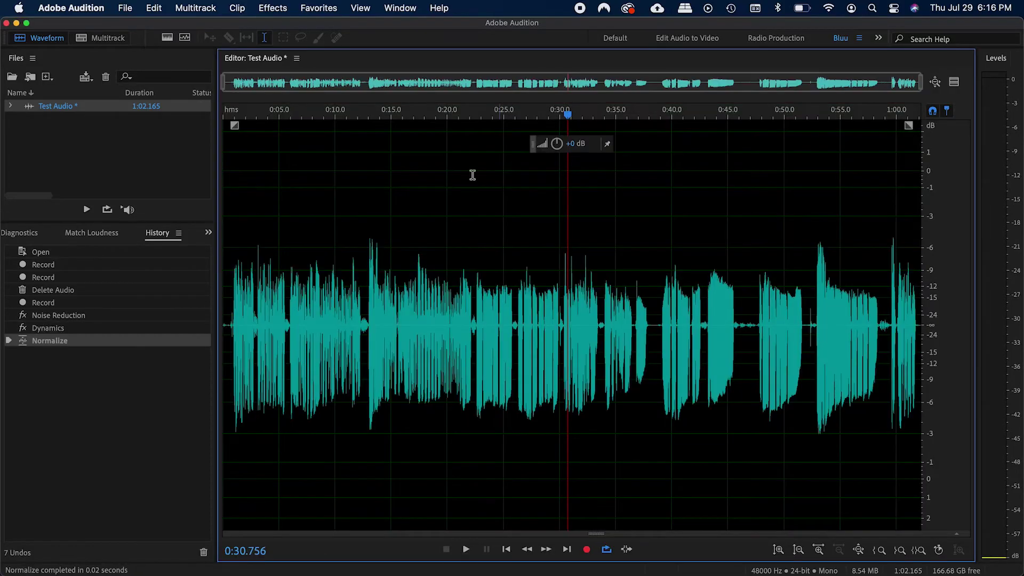
Apply the Parametric Equalizer with its 40 Hz high-pass and 18000 Hz low-pass curve
{"action": "left_click", "coordinate": [263, 8]}
{"action": "mouse_move", "coordinate": [368, 226]}
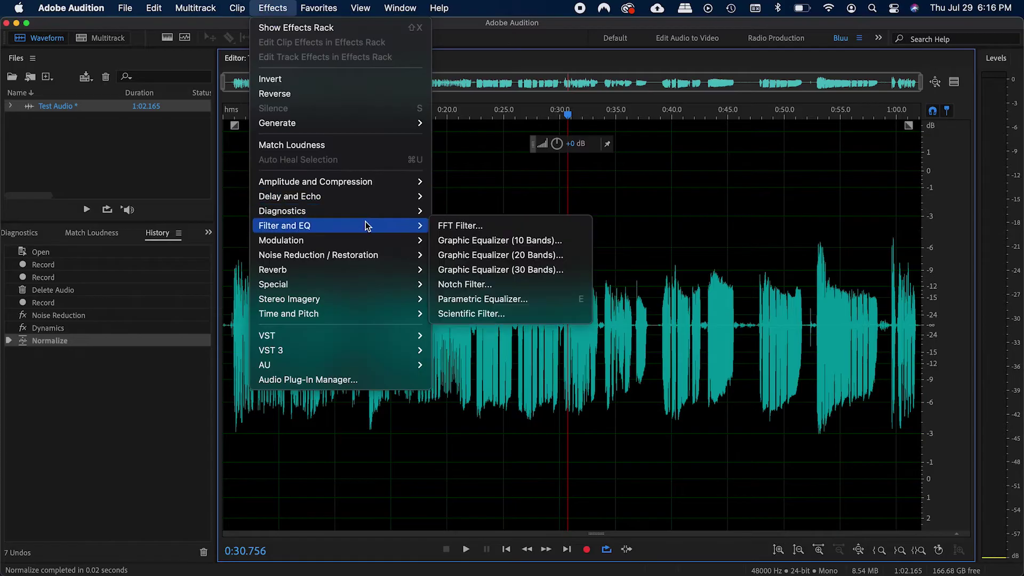
{"action": "left_click", "coordinate": [520, 299]}
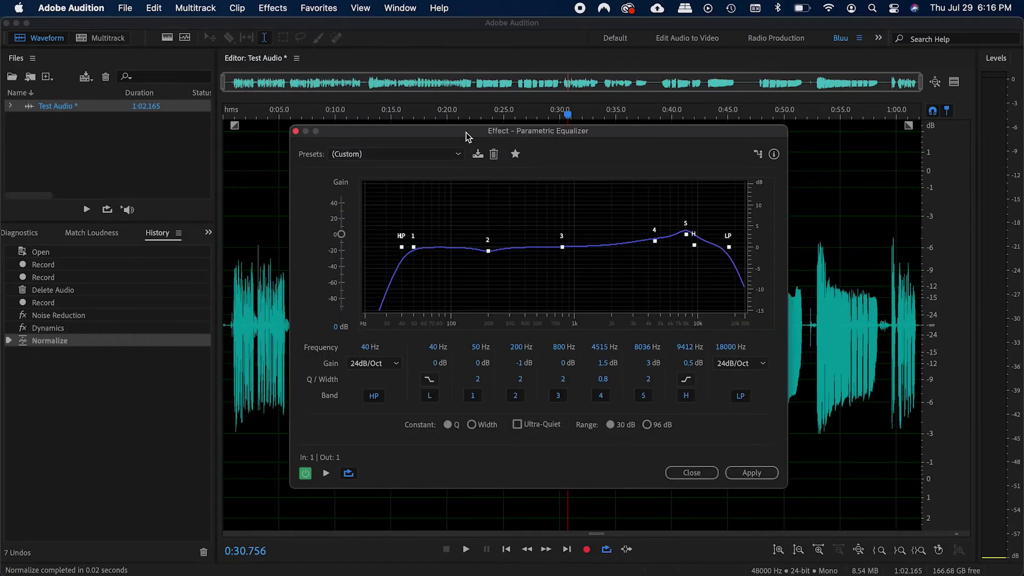
{"action": "left_click", "coordinate": [752, 473]}
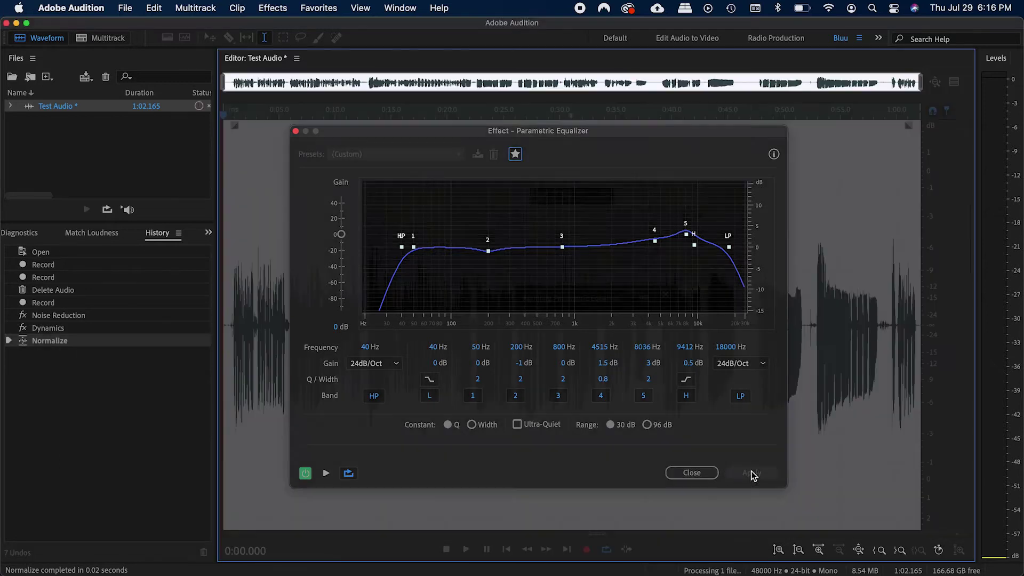
{"action": "left_click", "coordinate": [564, 333]}
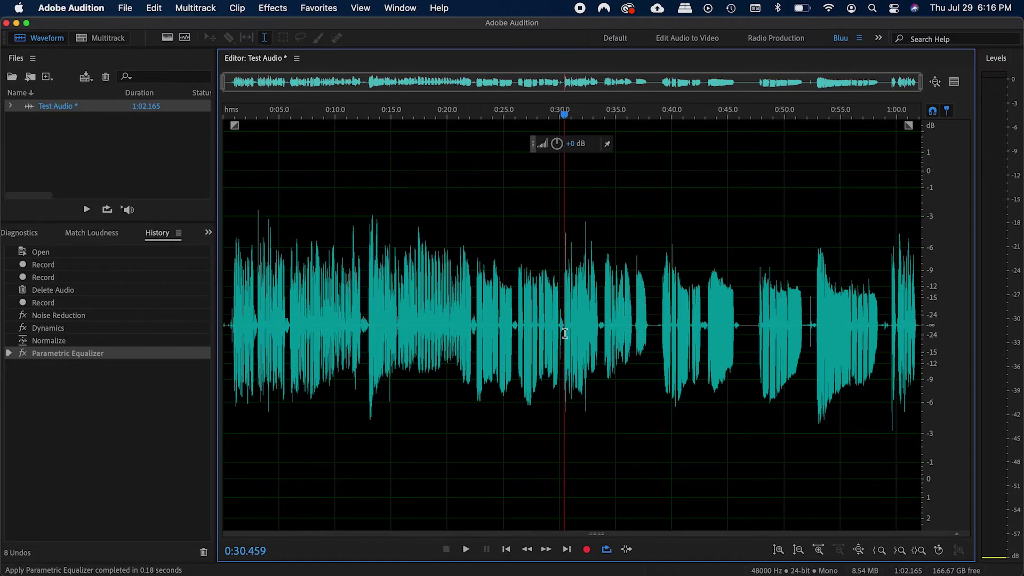
Show the Match Loudness panel and add Test Audio, measuring -21 LUFS and -18.42 dB perceived
{"action": "left_click", "coordinate": [400, 8]}
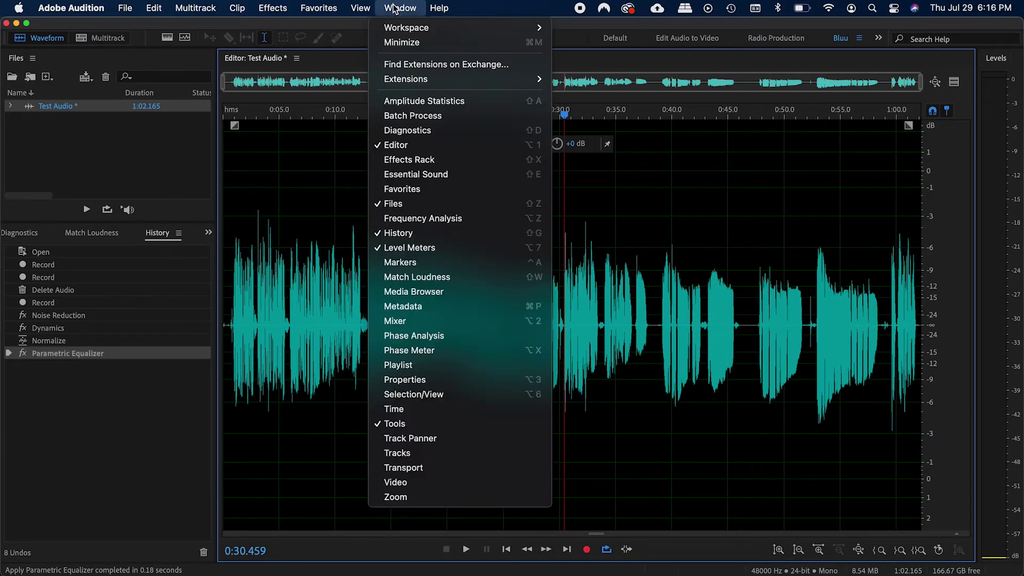
{"action": "left_click", "coordinate": [459, 278]}
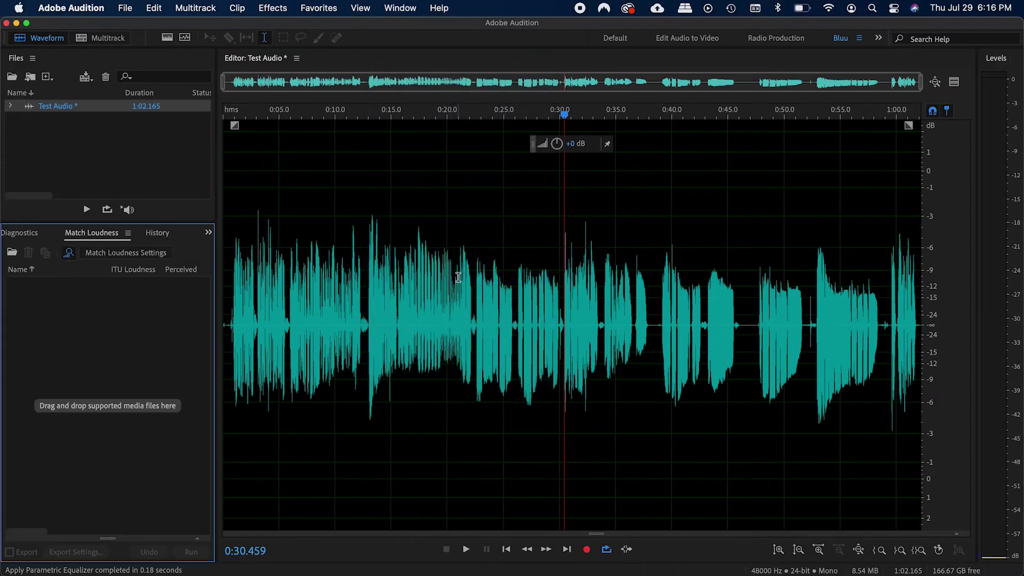
{"action": "left_click_drag", "start_coordinate": [60, 106], "coordinate": [84, 360]}
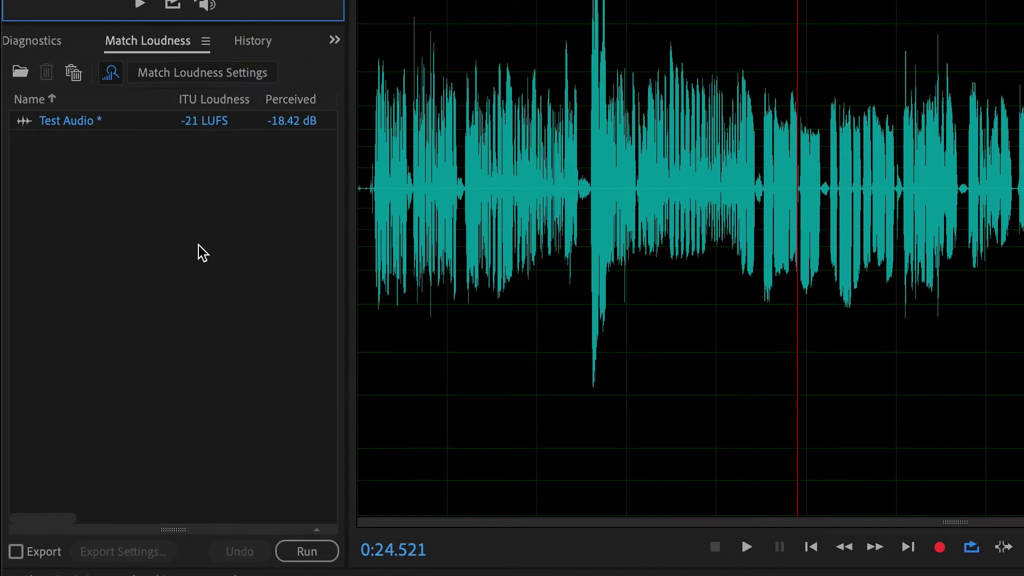
{"action": "double_click", "coordinate": [200, 122]}
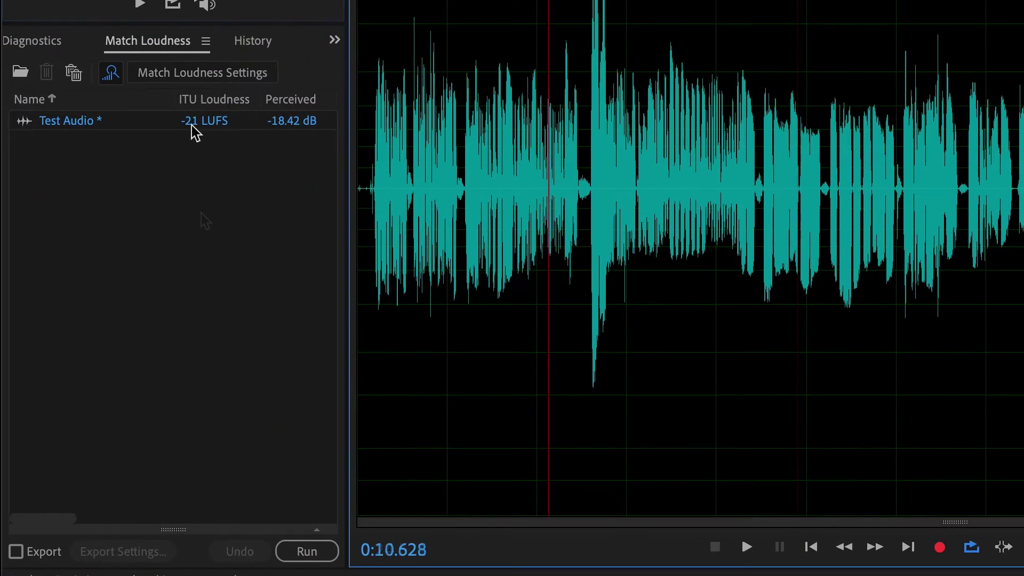
{"action": "left_click", "coordinate": [720, 105]}
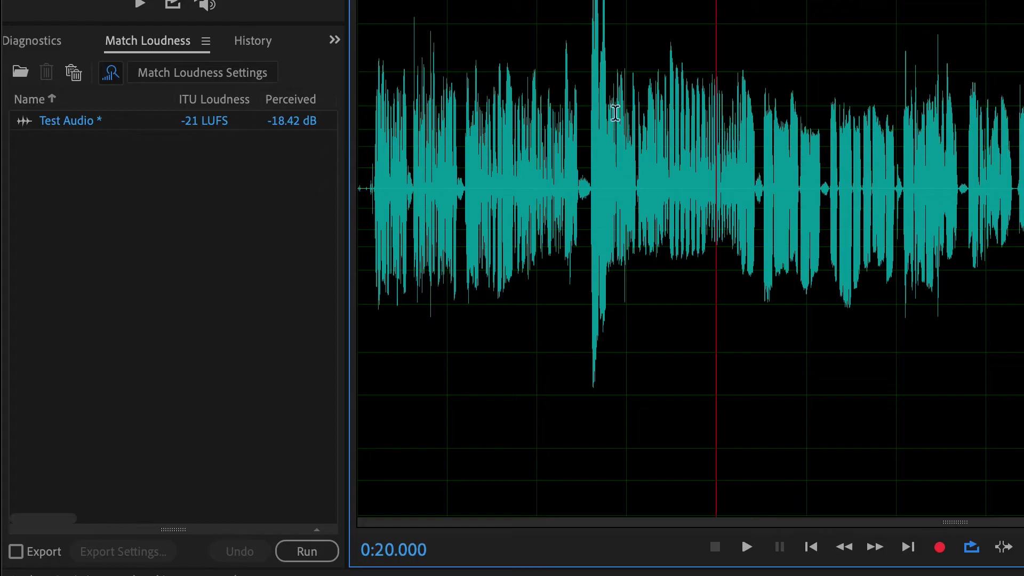
{"action": "left_click", "coordinate": [211, 101]}
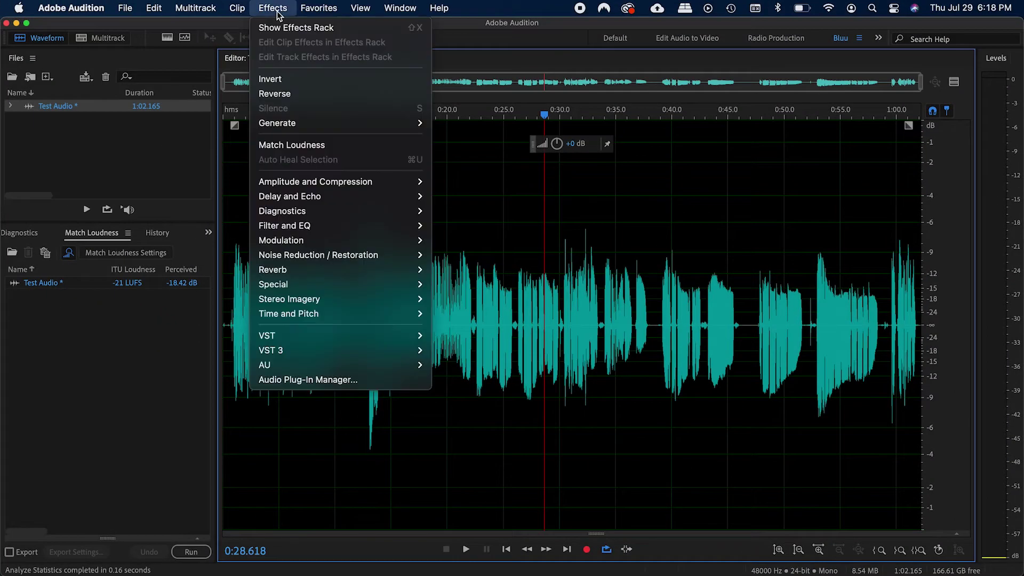
Apply the Hard Limiter, then the saved Normalize favorite, to the recording
{"action": "mouse_move", "coordinate": [363, 184]}
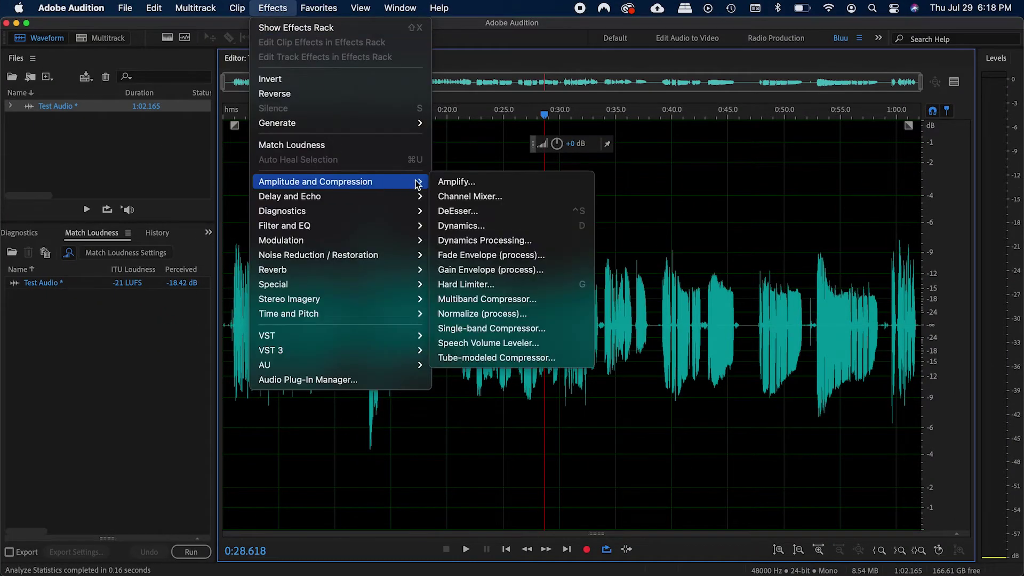
{"action": "left_click", "coordinate": [466, 285]}
{"action": "left_click", "coordinate": [553, 347]}
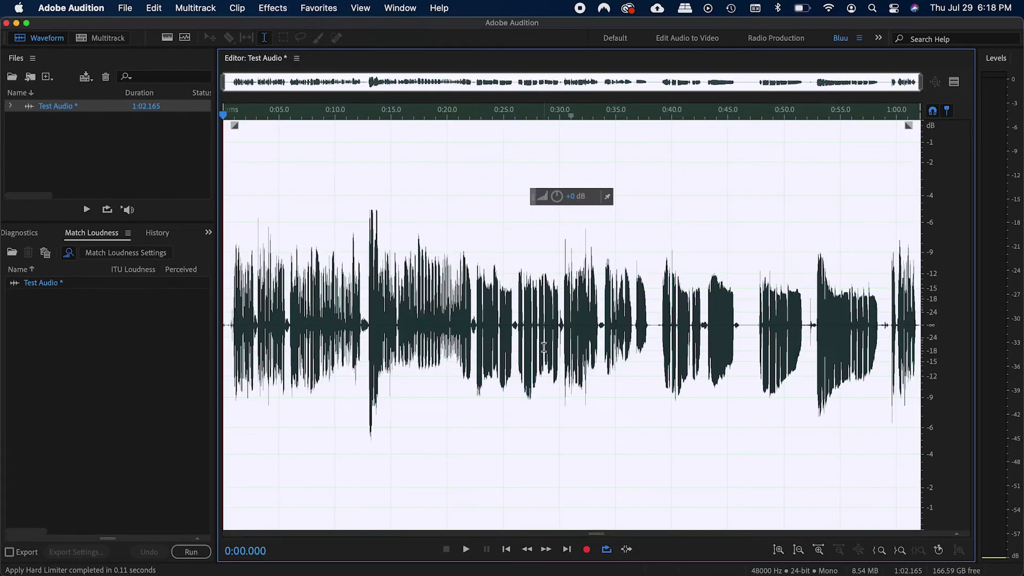
{"action": "left_click", "coordinate": [318, 8]}
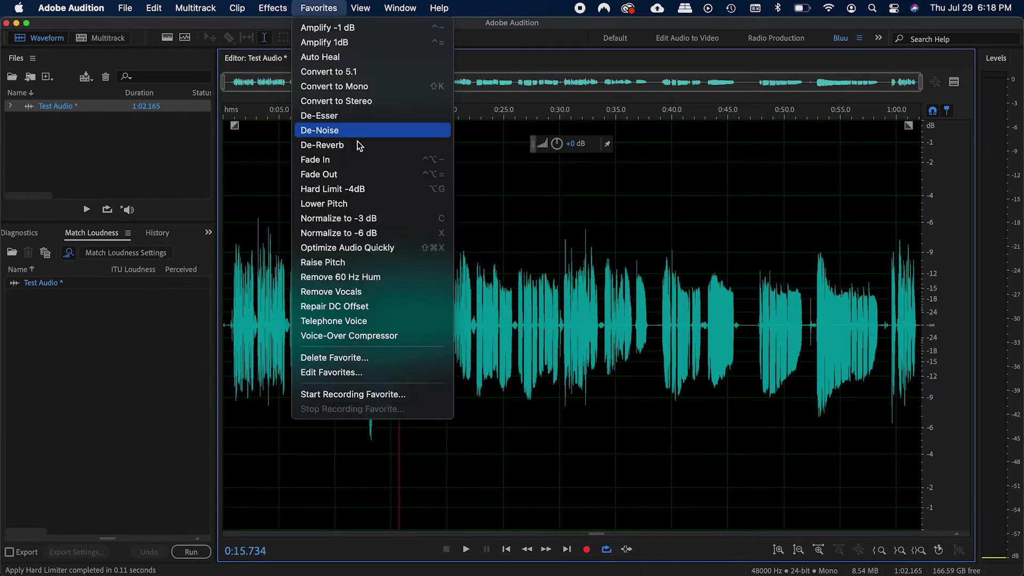
{"action": "left_click", "coordinate": [341, 218]}
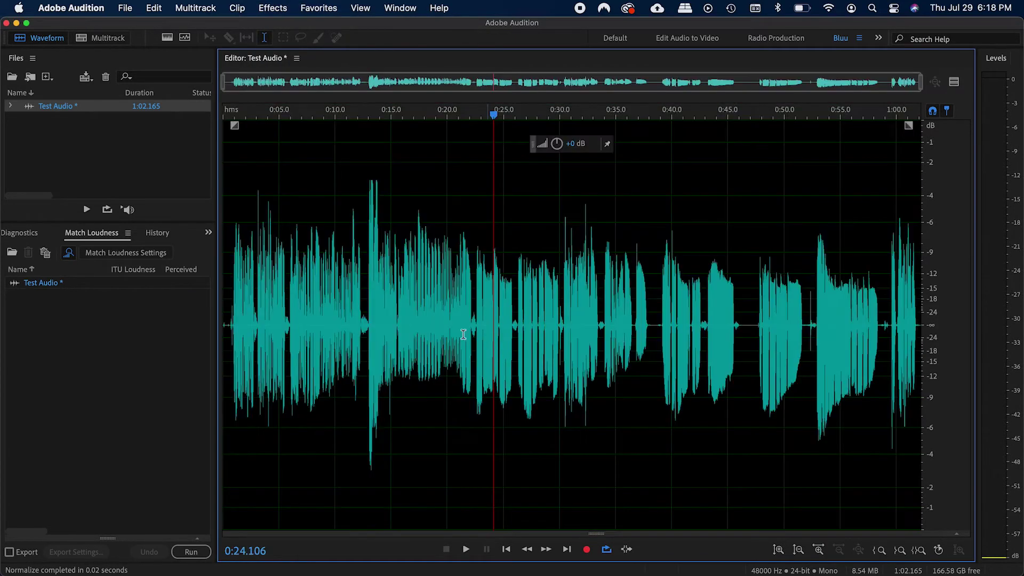
Match the recording's loudness to -19 LUFS in the Match Loudness panel
{"action": "left_click", "coordinate": [69, 255]}
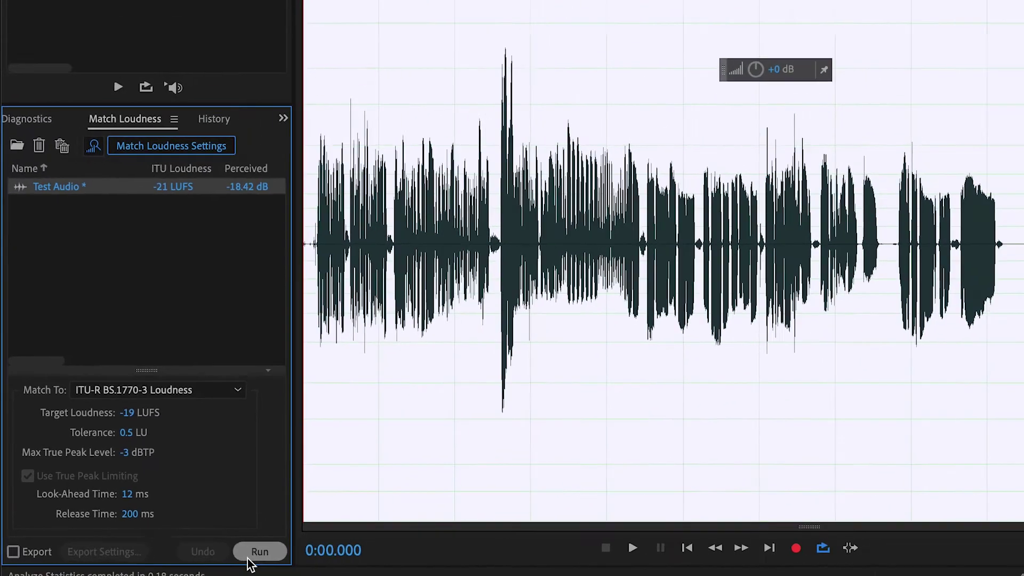
{"action": "left_click", "coordinate": [306, 551]}
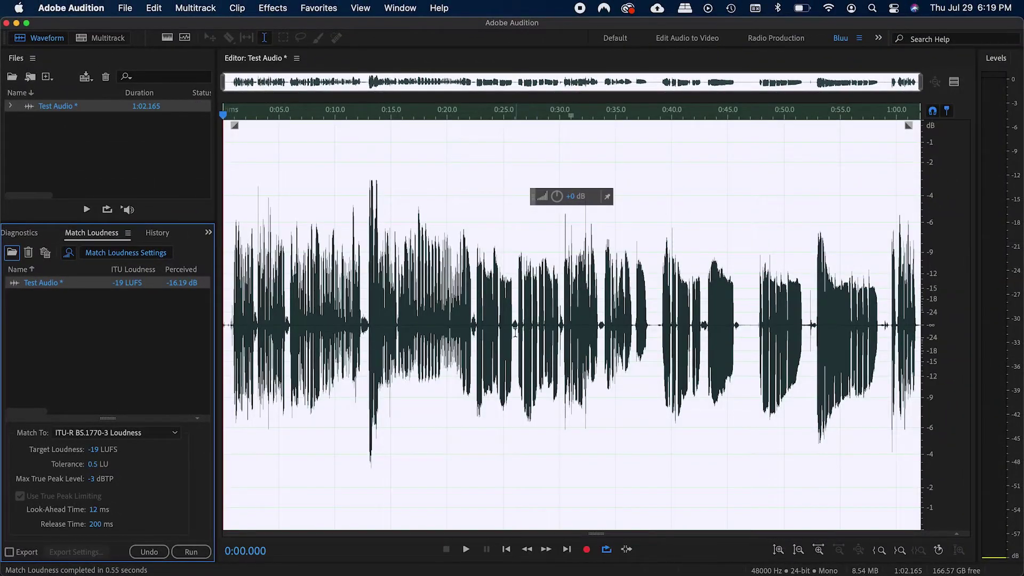
{"action": "left_click", "coordinate": [515, 332]}
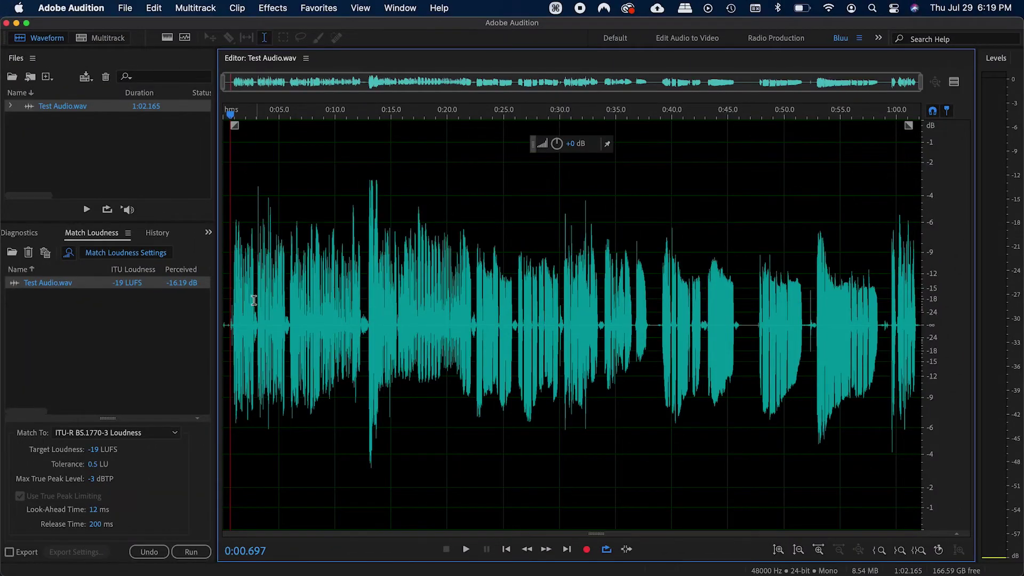
Zoom to the file start and play back the processed recording from about 0:02
{"action": "left_click_drag", "start_coordinate": [254, 301], "coordinate": [228, 304]}
{"action": "key", "text": "shift+s"}
{"action": "left_click", "coordinate": [392, 312]}
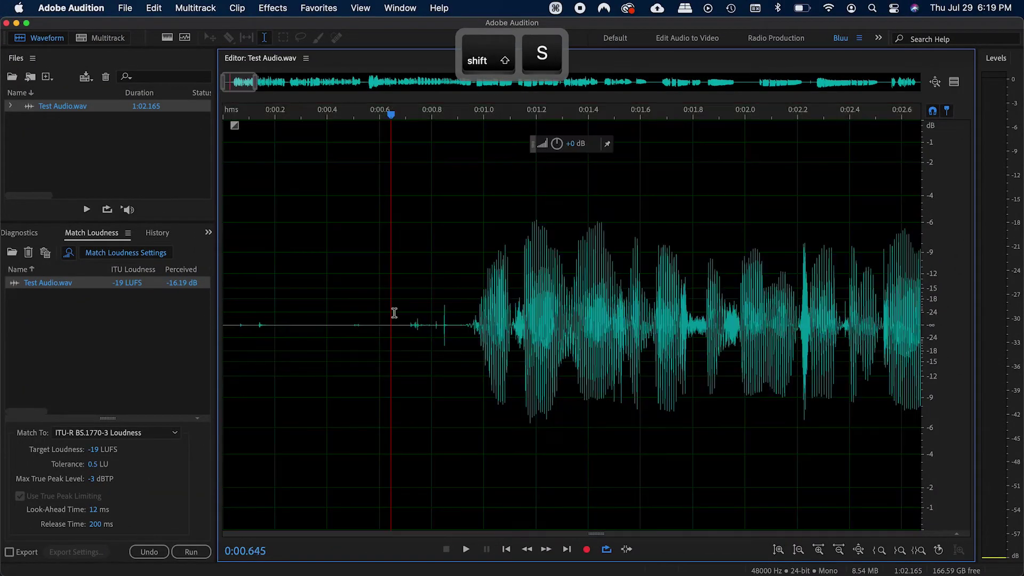
{"action": "left_click_drag", "start_coordinate": [448, 329], "coordinate": [460, 325]}
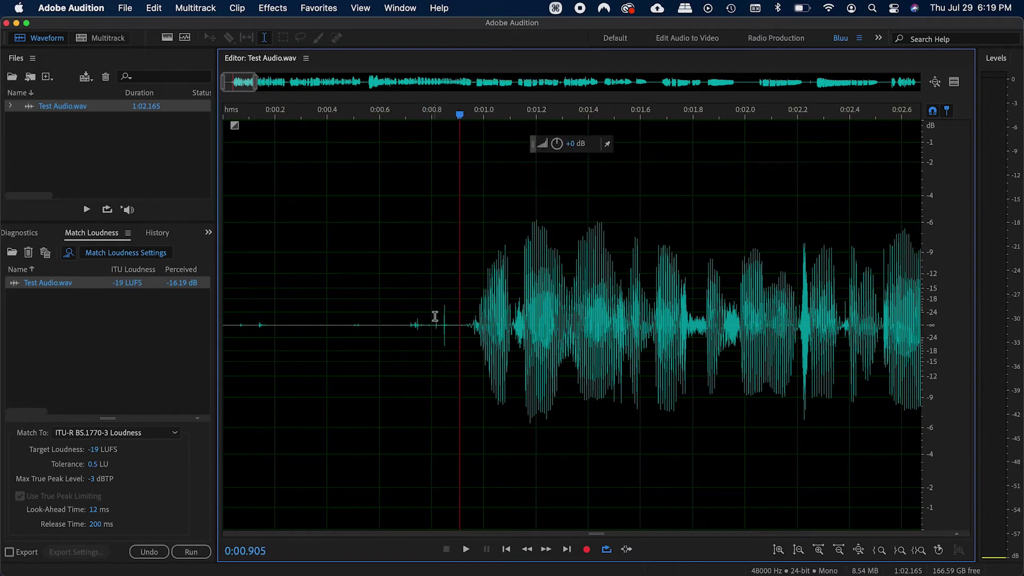
{"action": "key", "text": "space"}
{"action": "scroll", "coordinate": [501, 359], "scroll_direction": "down", "scroll_amount": 5}
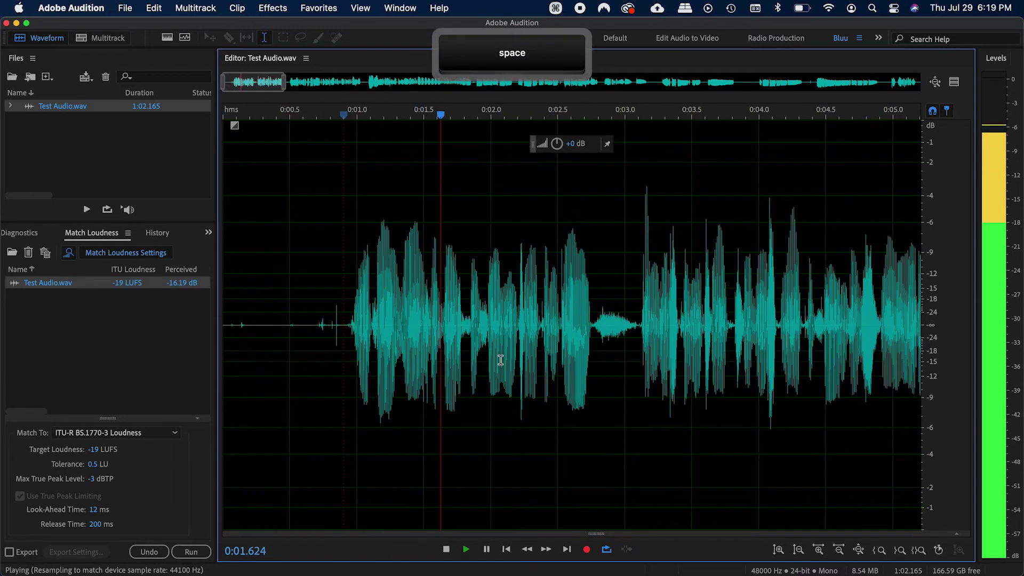
{"action": "left_click", "coordinate": [327, 323]}
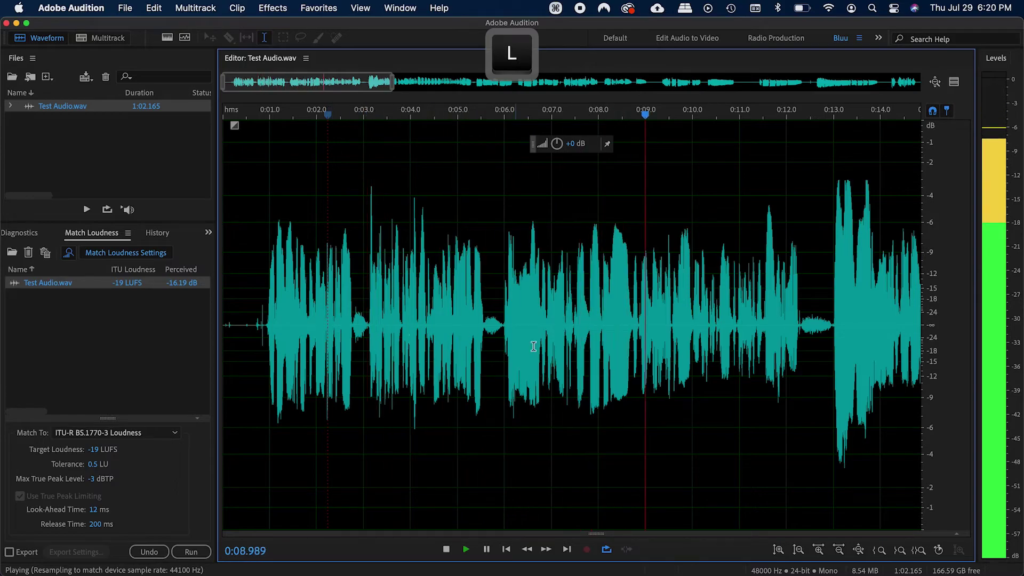
{"action": "scroll", "coordinate": [629, 340], "scroll_direction": "down", "scroll_amount": 2}
{"action": "scroll", "coordinate": [629, 340], "scroll_direction": "down", "scroll_amount": 5}
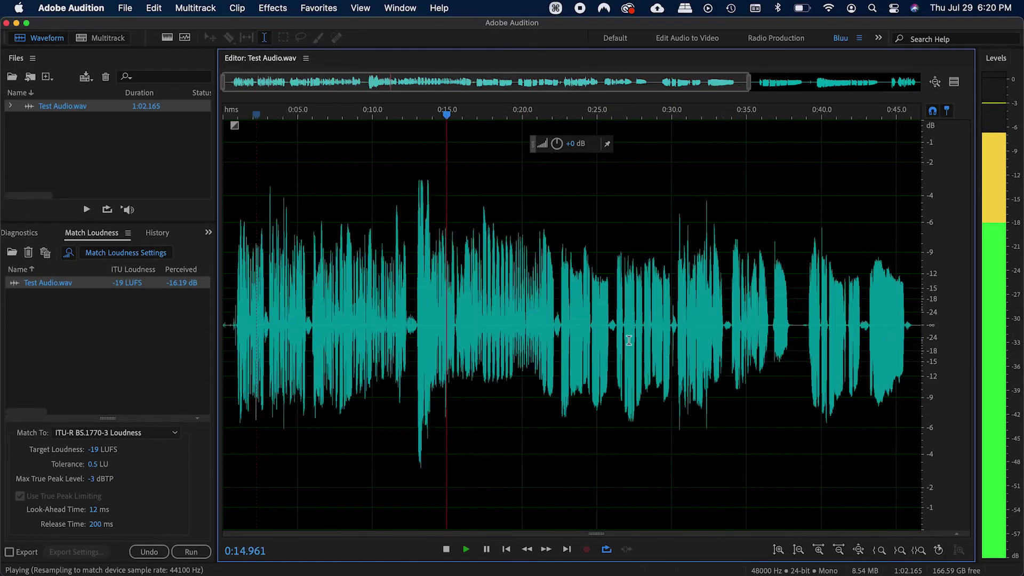
{"action": "key", "text": "space"}
{"action": "left_click_drag", "start_coordinate": [379, 313], "coordinate": [433, 304]}
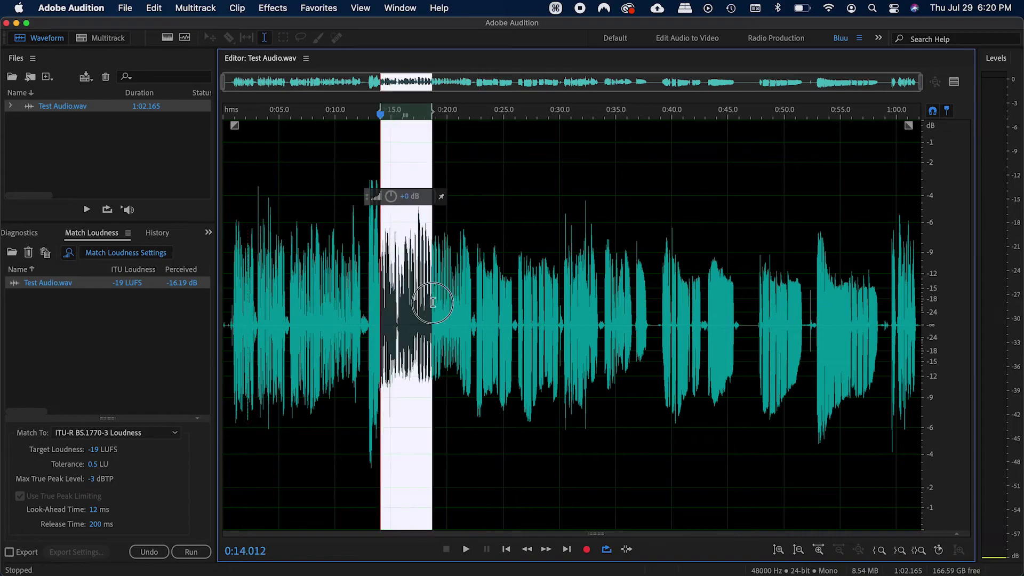
{"action": "key", "text": "BackSpace"}
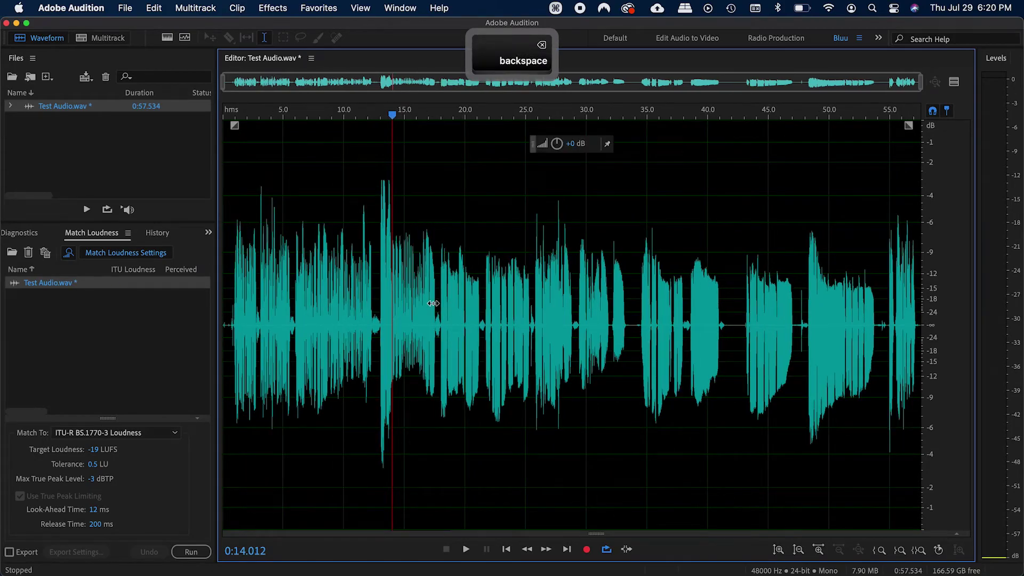
{"action": "key", "text": "cmd+z"}
{"action": "left_click", "coordinate": [441, 311]}
{"action": "left_click_drag", "start_coordinate": [368, 314], "coordinate": [414, 314]}
{"action": "key", "text": "s"}
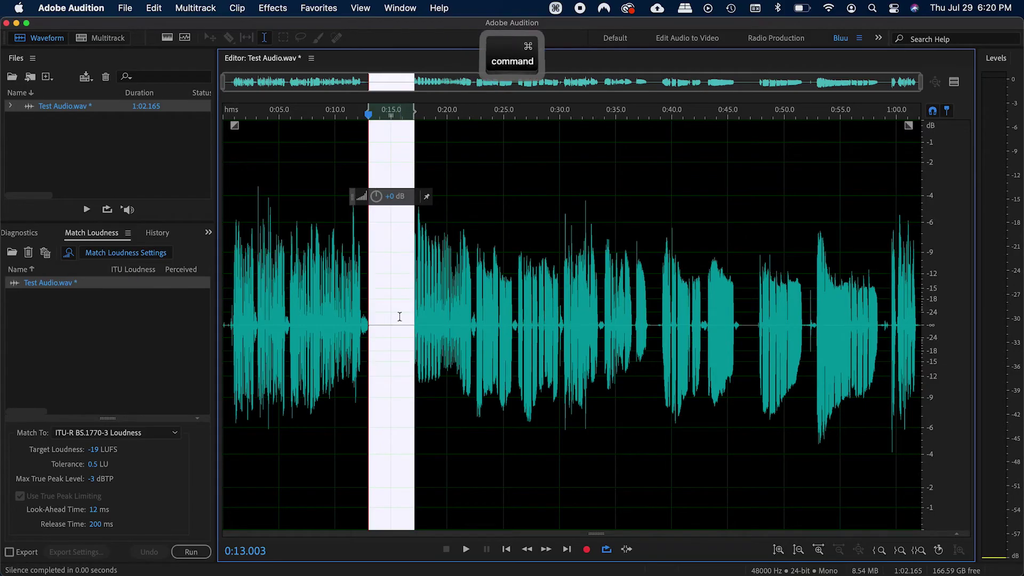
{"action": "key", "text": "super+z"}
{"action": "right_click", "coordinate": [395, 317]}
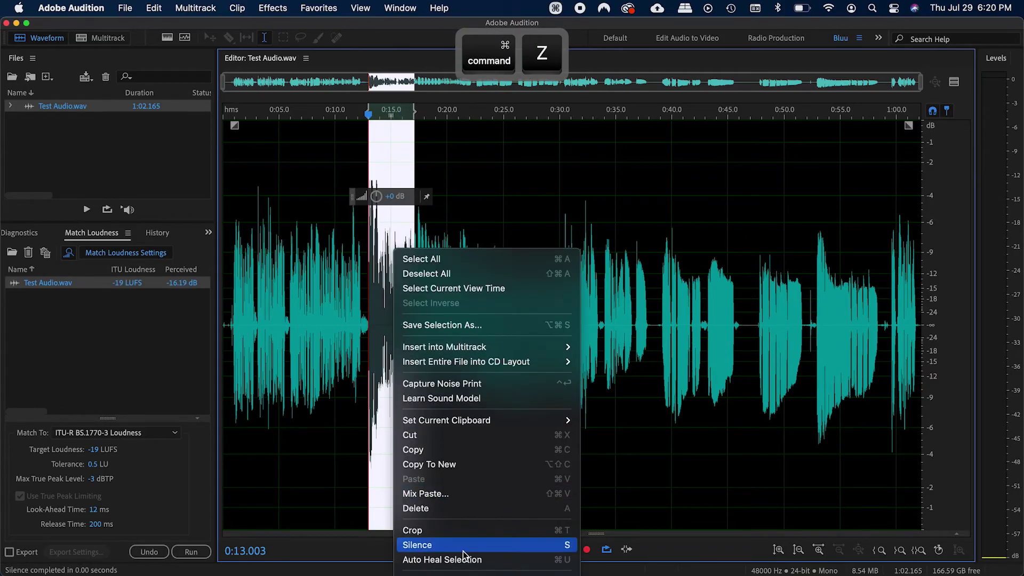
{"action": "left_click", "coordinate": [379, 396]}
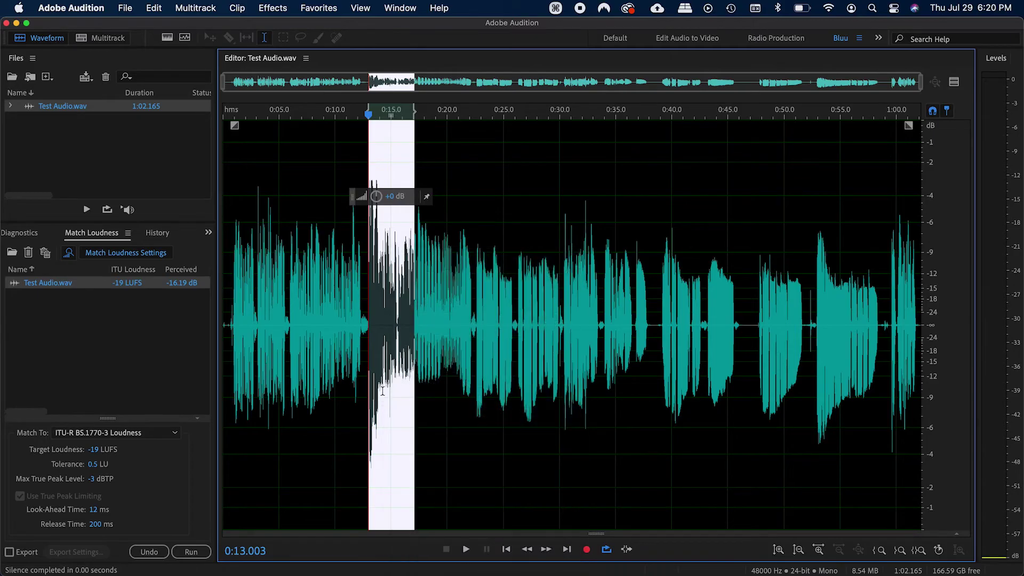
{"action": "left_click", "coordinate": [154, 8]}
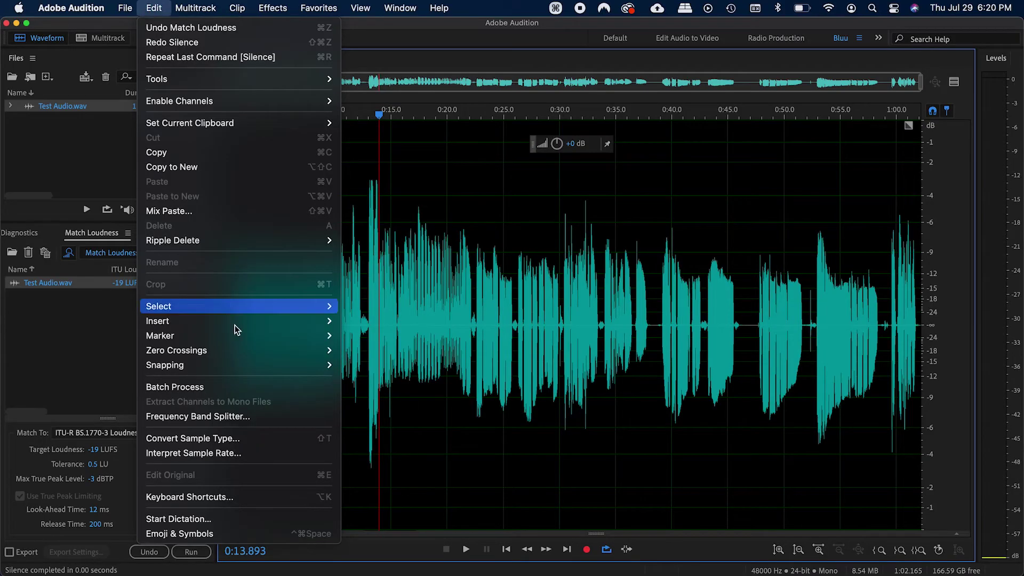
Add H as an extra keyboard shortcut for the Silence command
{"action": "left_click", "coordinate": [267, 496]}
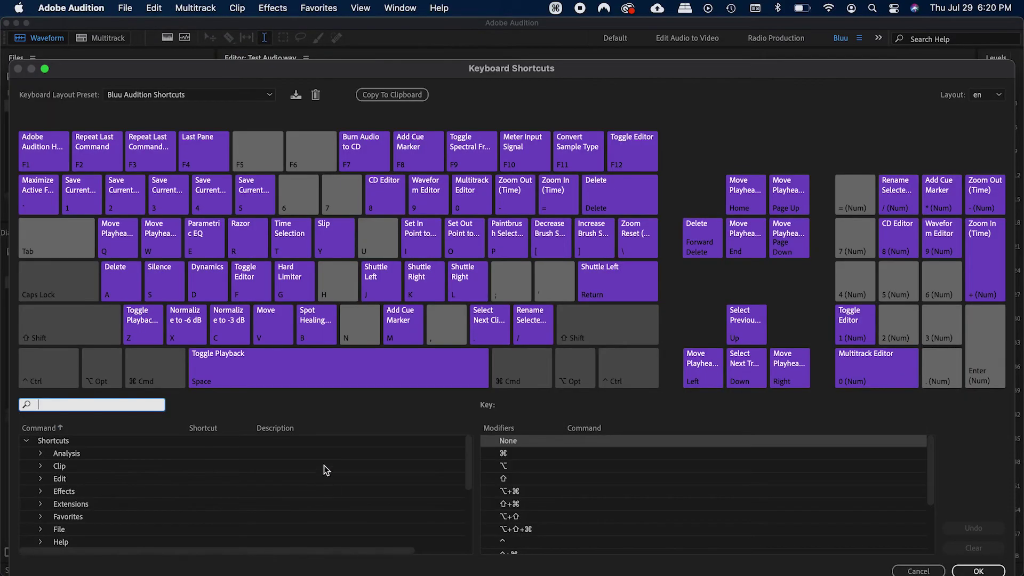
{"action": "type", "text": "silence"}
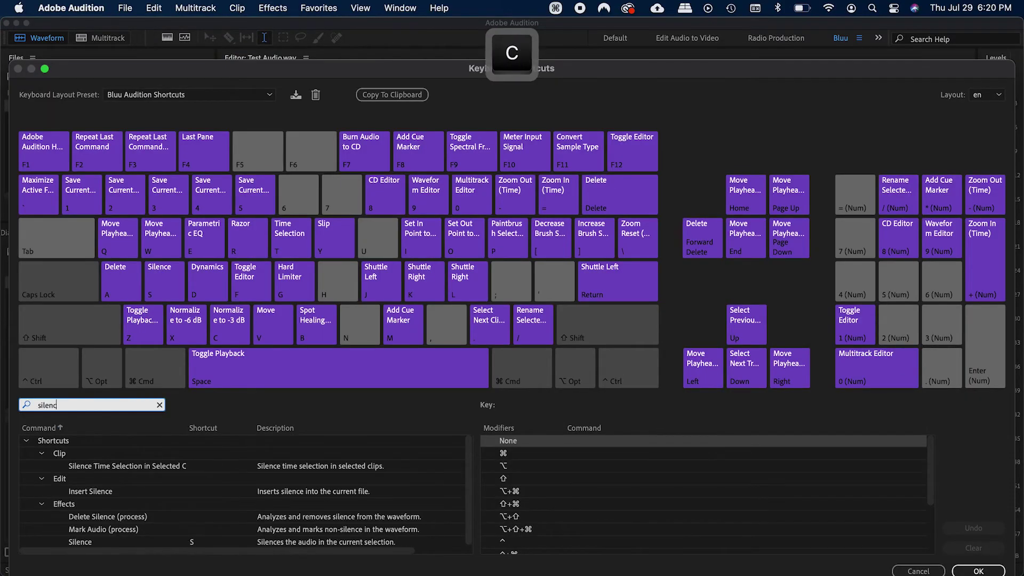
{"action": "left_click", "coordinate": [201, 543]}
{"action": "left_click", "coordinate": [206, 542]}
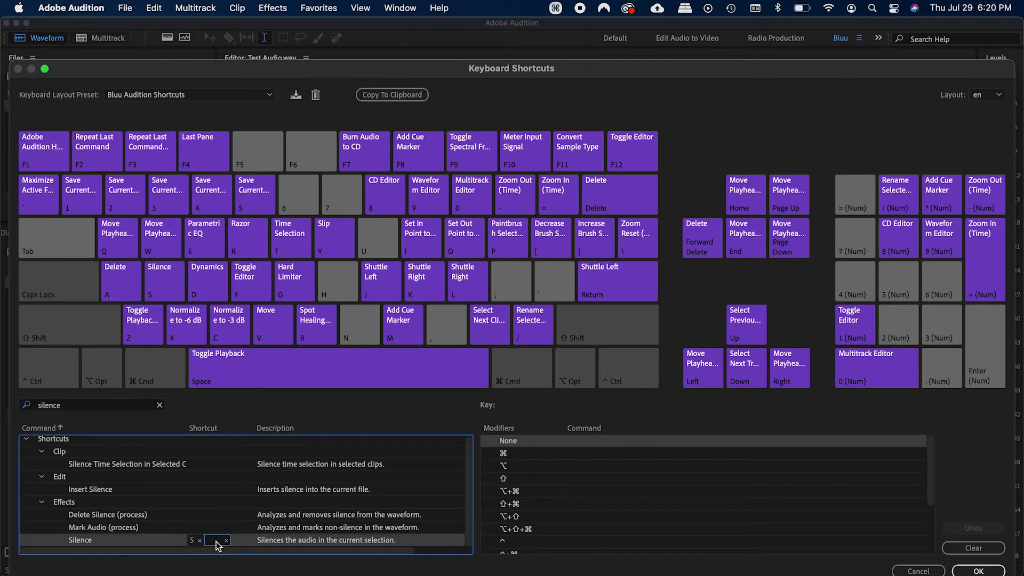
{"action": "key", "text": "h"}
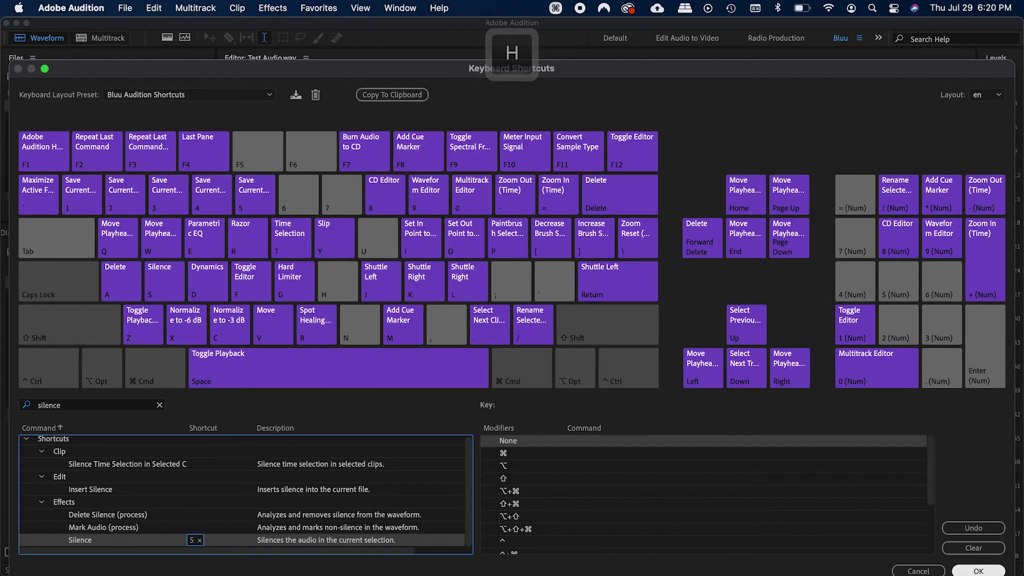
{"action": "left_click", "coordinate": [979, 571]}
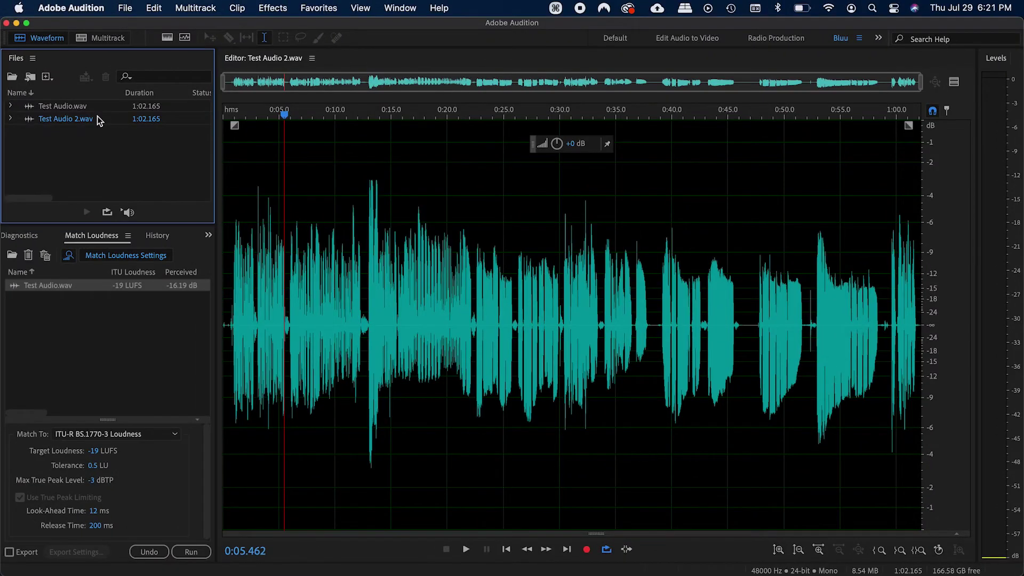
Insert Test Audio.wav and Test Audio 2.wav into a new multitrack session with a Mono mix
{"action": "left_click", "coordinate": [96, 104]}
{"action": "left_click", "coordinate": [99, 117], "text": "shift"}
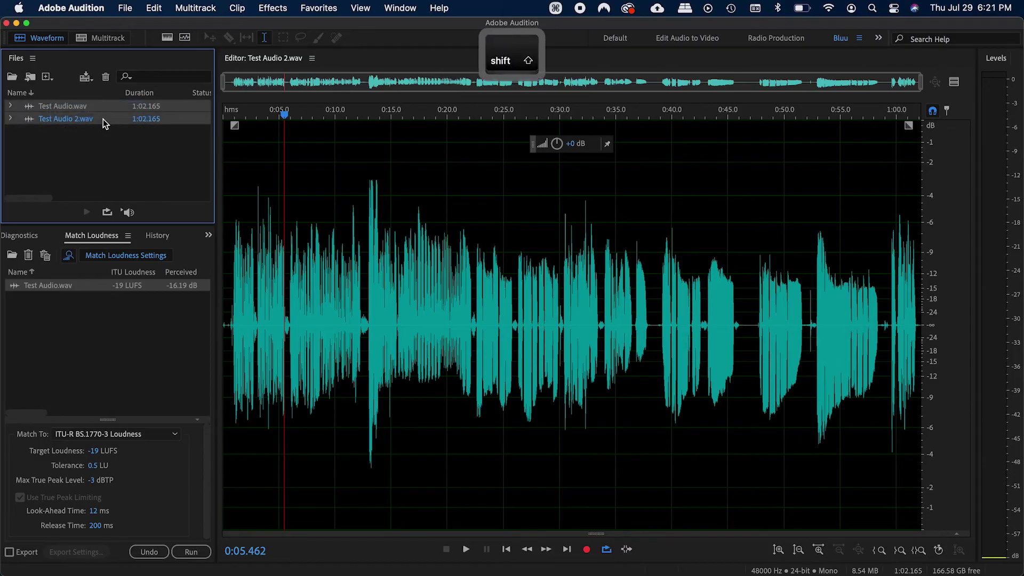
{"action": "right_click", "coordinate": [104, 120]}
{"action": "mouse_move", "coordinate": [192, 157]}
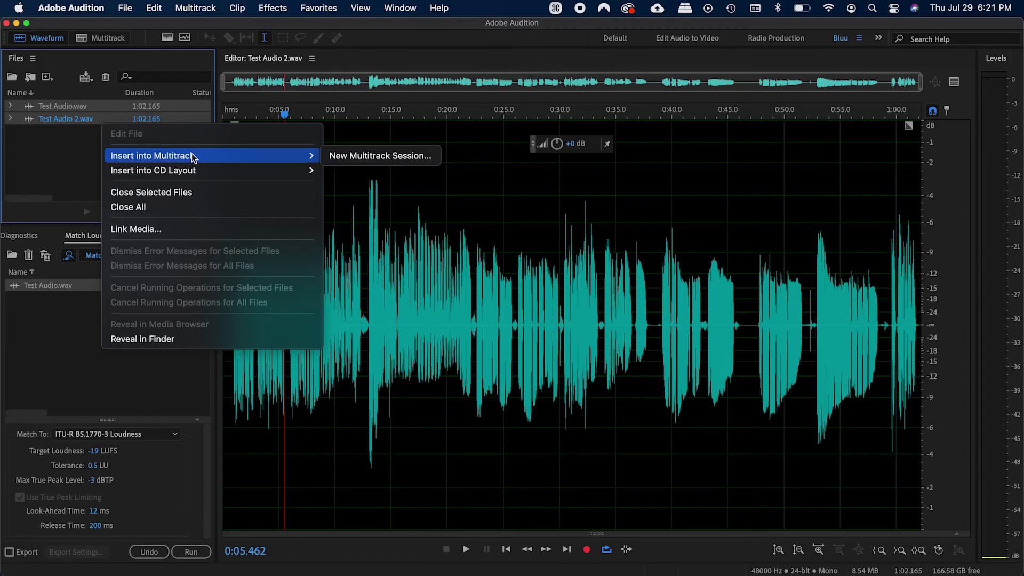
{"action": "left_click", "coordinate": [335, 155]}
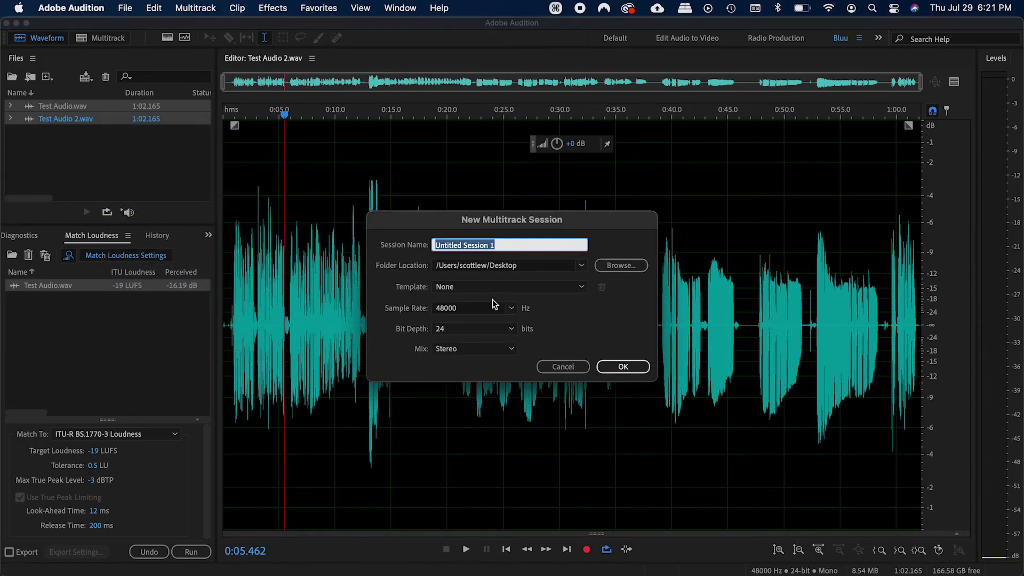
{"action": "left_click", "coordinate": [495, 349]}
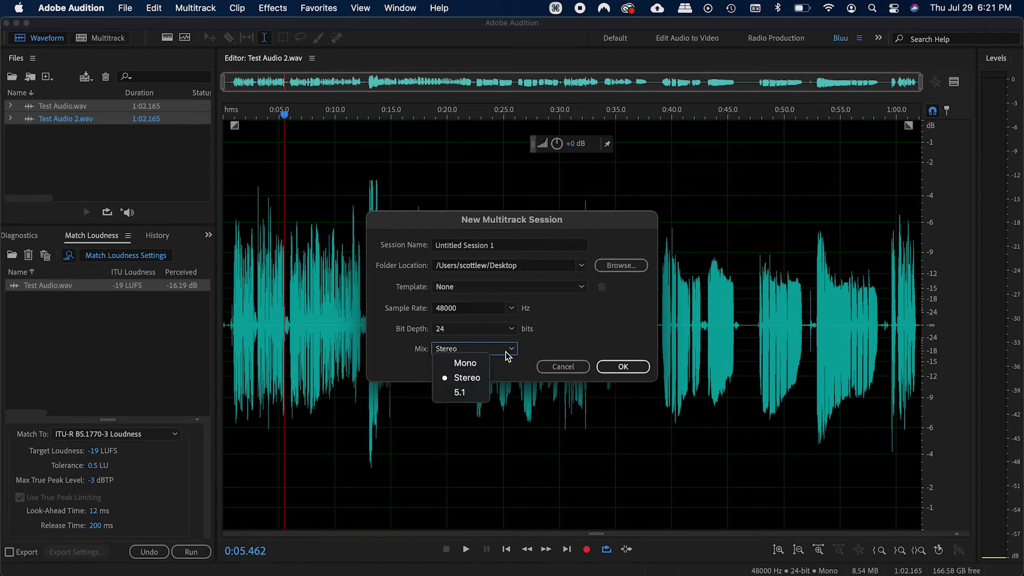
{"action": "left_click", "coordinate": [481, 364]}
{"action": "left_click", "coordinate": [621, 366]}
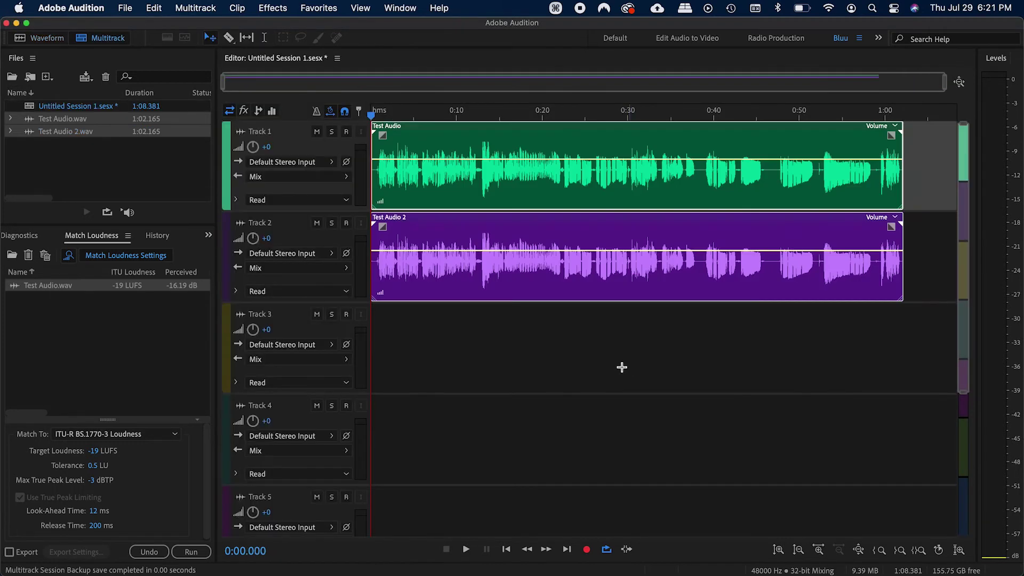
{"action": "left_click", "coordinate": [539, 342], "text": "shift"}
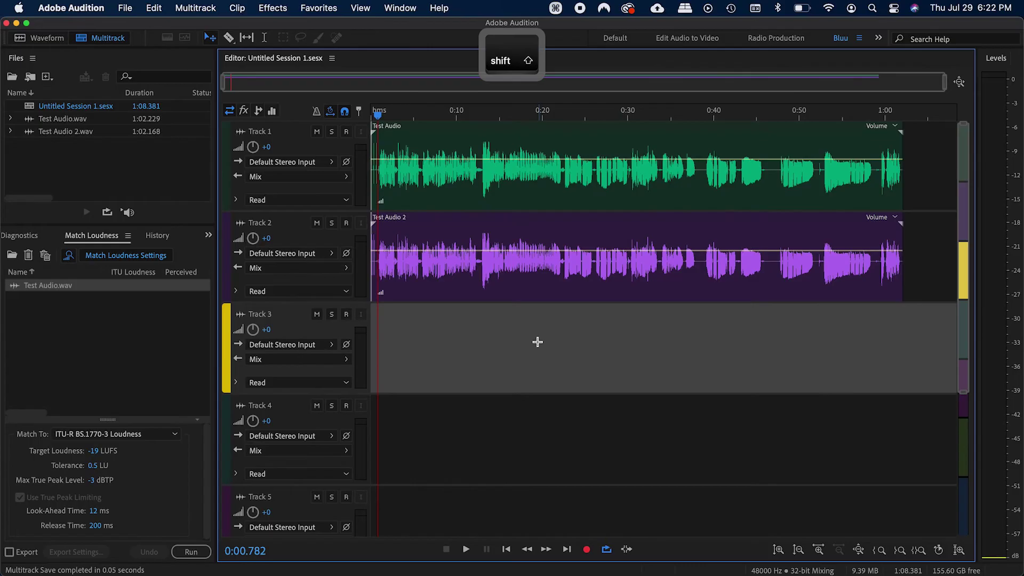
{"action": "left_click_drag", "start_coordinate": [377, 113], "coordinate": [344, 110]}
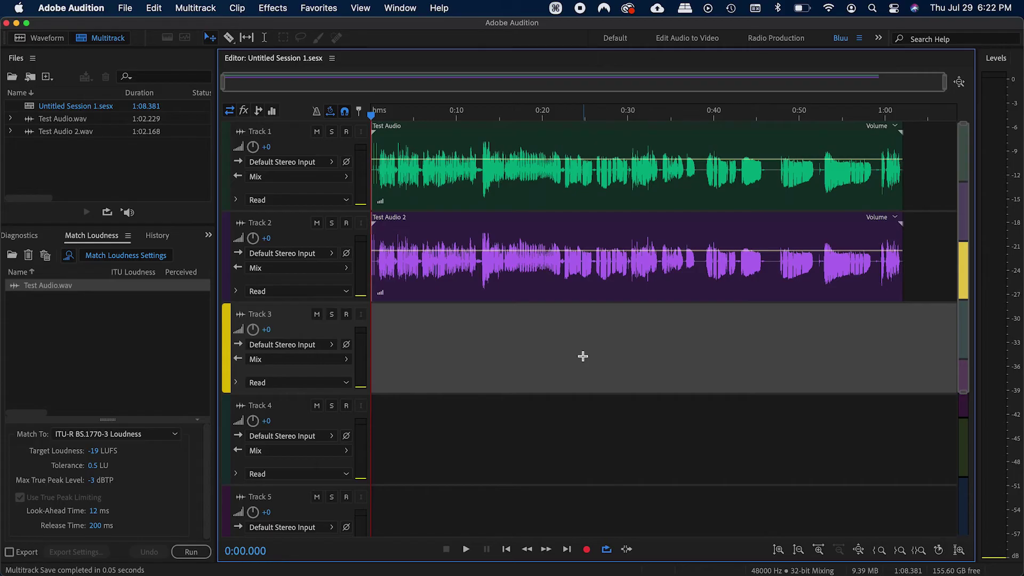
{"action": "mouse_move", "coordinate": [374, 113]}
{"action": "left_mouse_down"}
{"action": "mouse_move", "coordinate": [403, 116]}
{"action": "mouse_move", "coordinate": [372, 114]}
{"action": "left_mouse_up"}
{"action": "key", "text": "="}
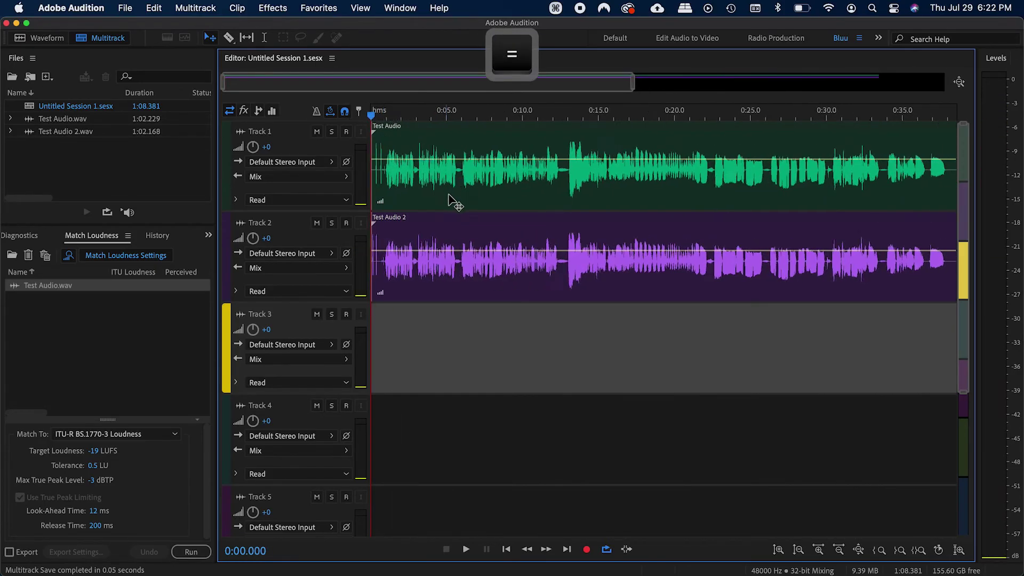
{"action": "key", "text": "="}
{"action": "key", "text": "="}
{"action": "key", "text": "="}
{"action": "key", "text": "="}
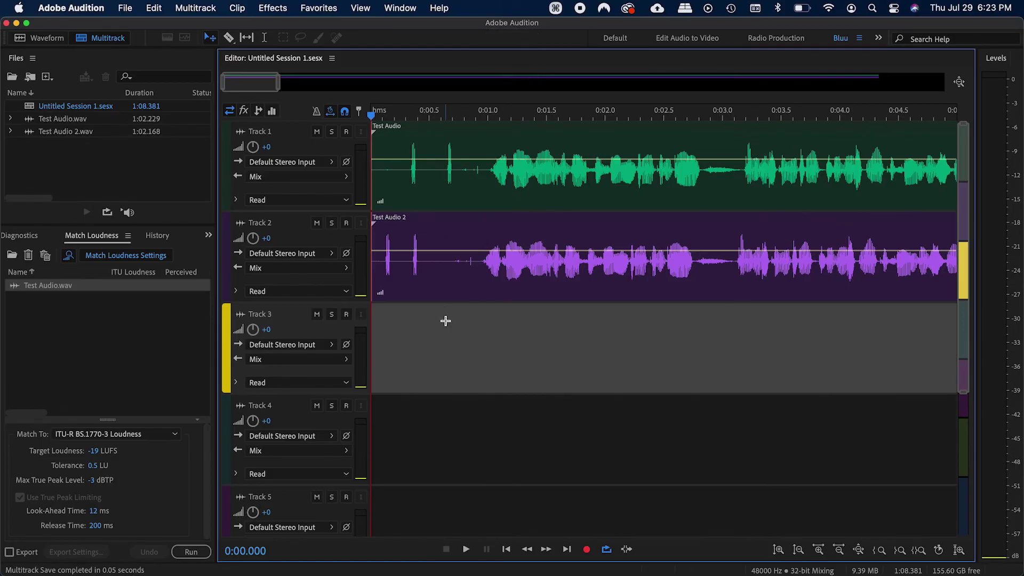
{"action": "left_click", "coordinate": [443, 285]}
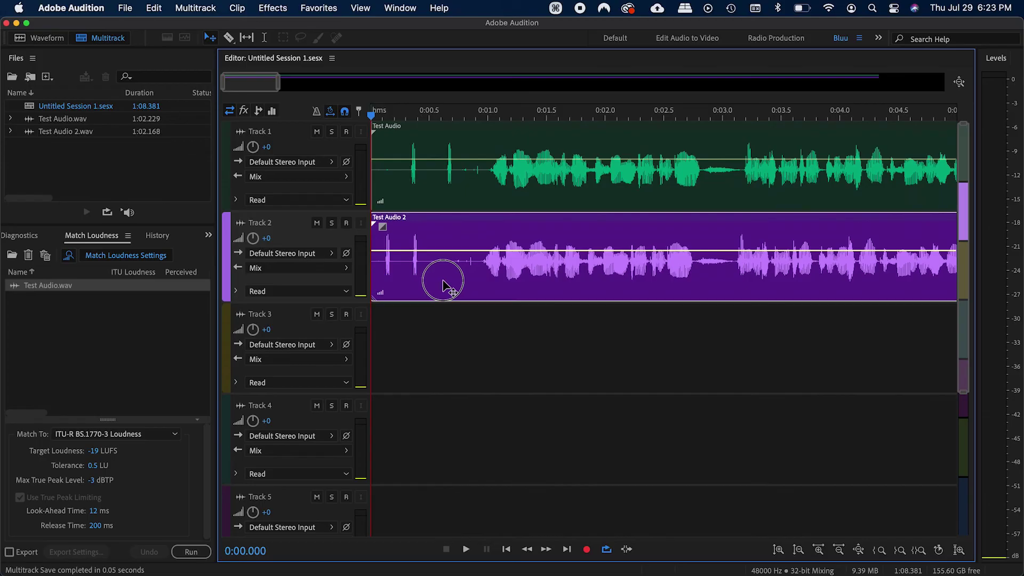
{"action": "left_click_drag", "start_coordinate": [443, 282], "coordinate": [473, 281]}
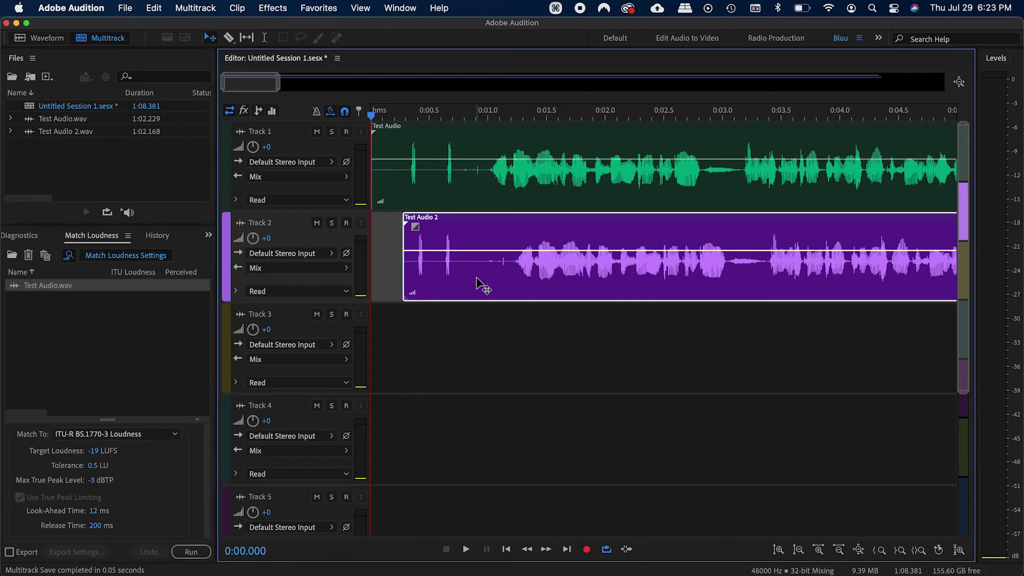
{"action": "left_click_drag", "start_coordinate": [480, 277], "coordinate": [439, 283]}
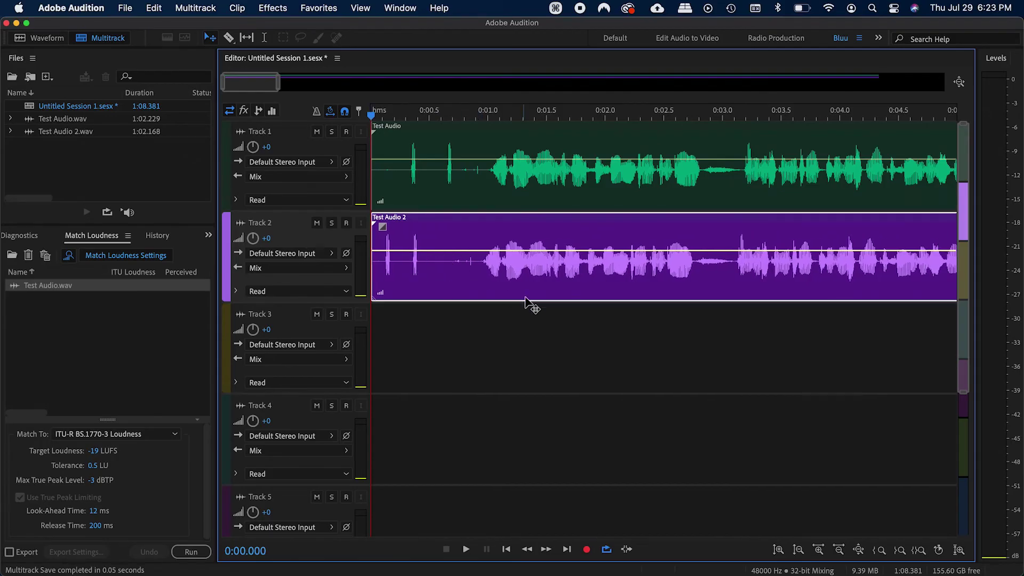
{"action": "key", "text": "minus"}
{"action": "key", "text": "minus"}
{"action": "key", "text": "minus"}
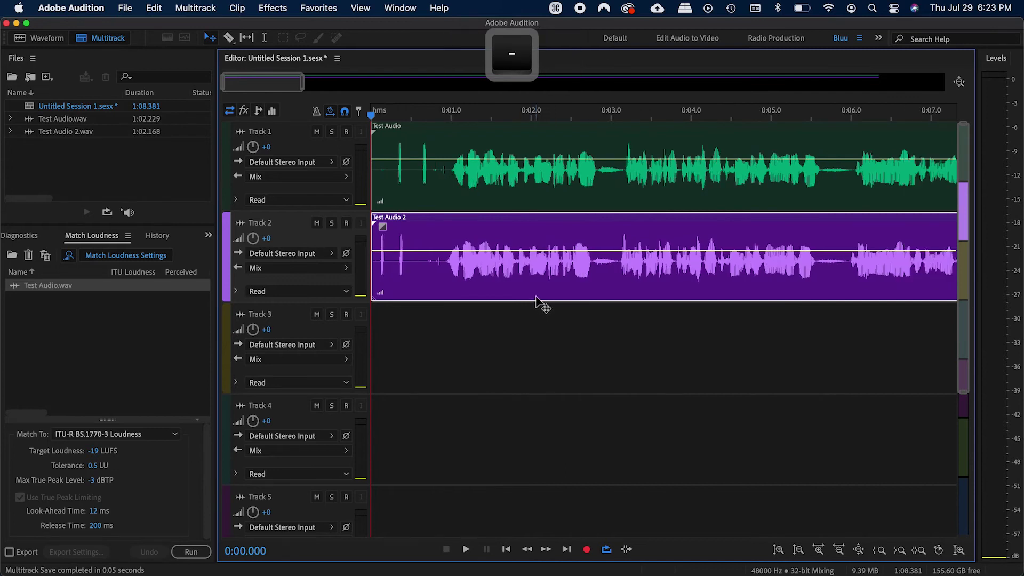
{"action": "key", "text": "r"}
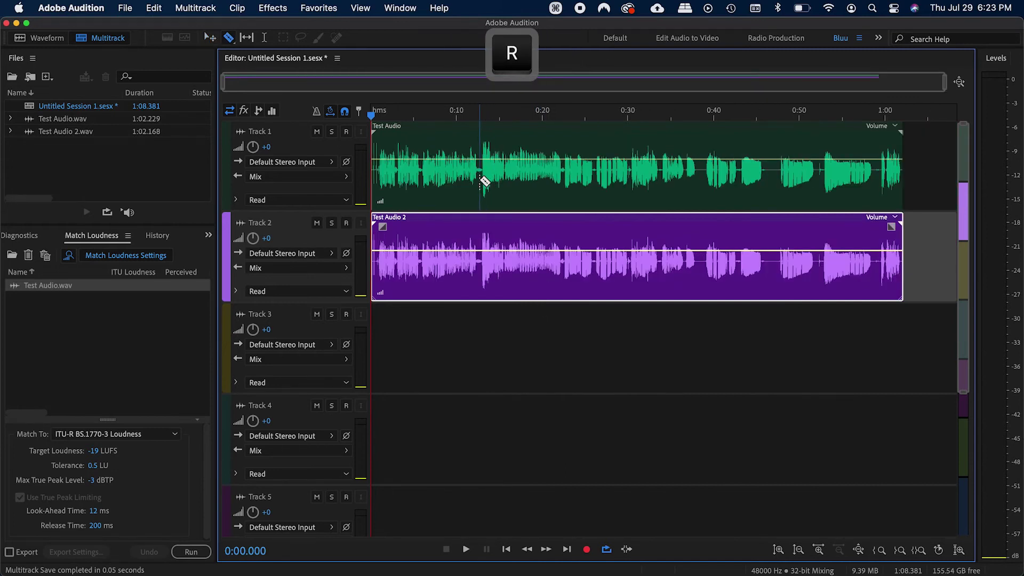
Cut Track 1's clip at about 0:13 and 0:16 and select the short middle piece
{"action": "left_click", "coordinate": [480, 184]}
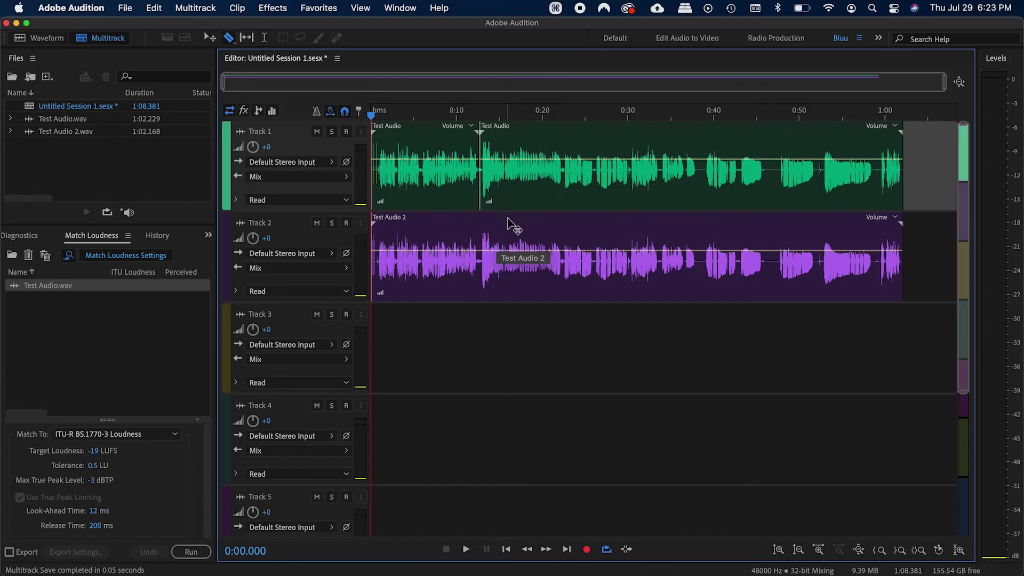
{"action": "left_click", "coordinate": [509, 191]}
{"action": "key", "text": "v"}
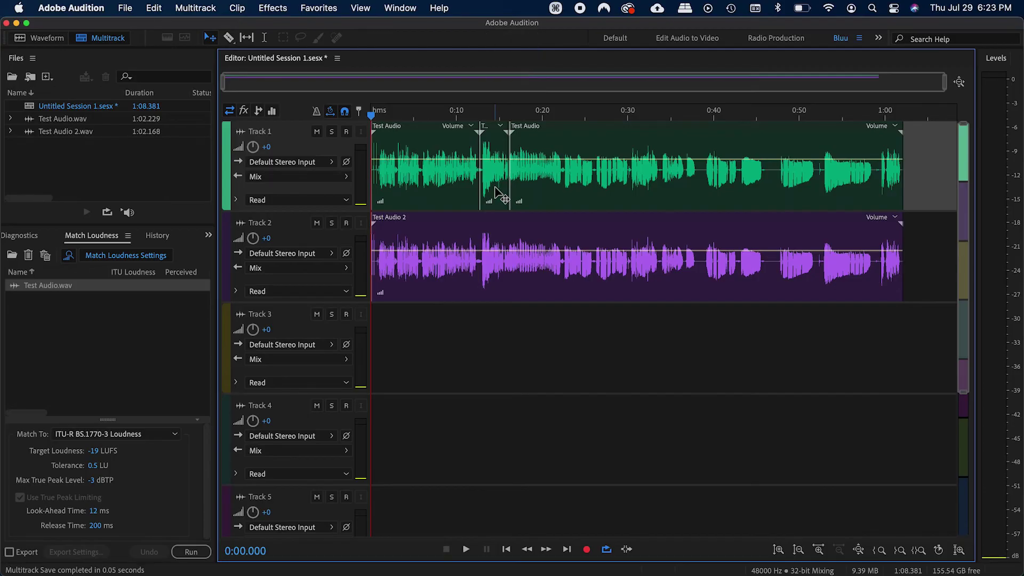
{"action": "left_click", "coordinate": [495, 187]}
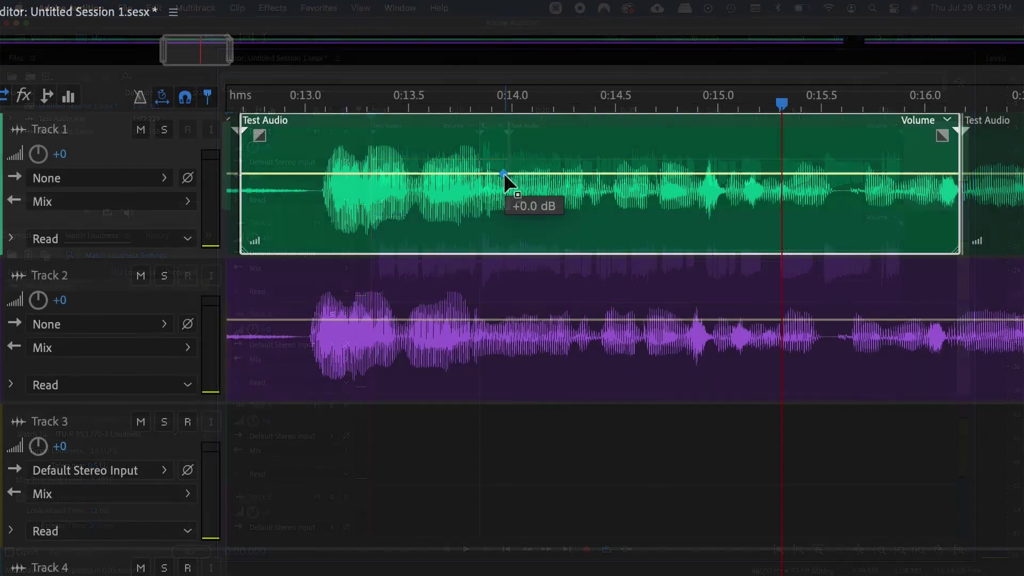
Add volume keyframes that dip the level after 0:13.5, then return to about 0 dB
{"action": "left_click", "coordinate": [544, 159]}
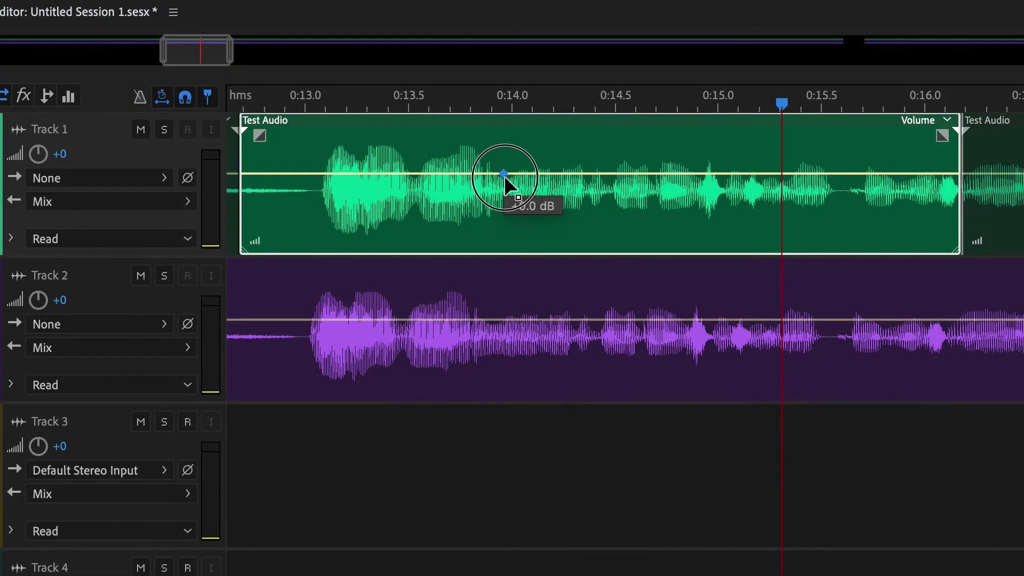
{"action": "mouse_move", "coordinate": [504, 176]}
{"action": "left_mouse_down"}
{"action": "mouse_move", "coordinate": [507, 192]}
{"action": "mouse_move", "coordinate": [507, 159]}
{"action": "mouse_move", "coordinate": [510, 175]}
{"action": "left_mouse_up"}
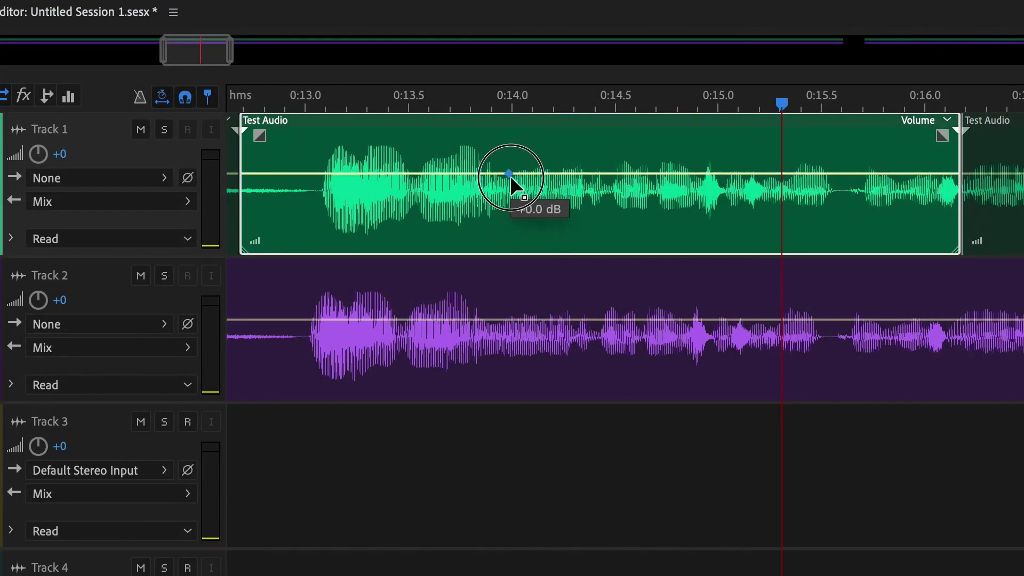
{"action": "left_click", "coordinate": [325, 173]}
{"action": "left_click_drag", "start_coordinate": [509, 171], "coordinate": [440, 194]}
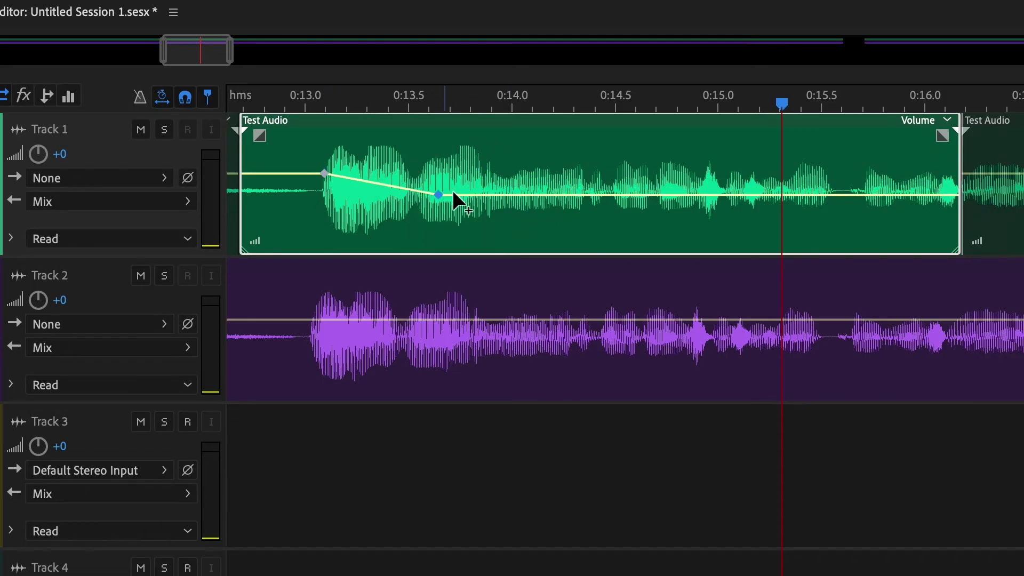
{"action": "left_click_drag", "start_coordinate": [588, 195], "coordinate": [621, 175]}
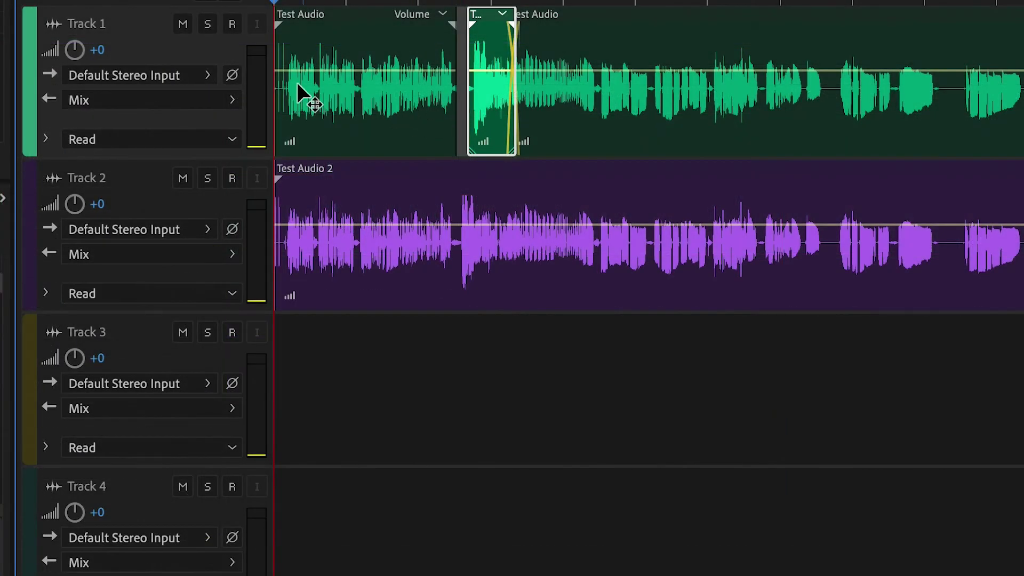
Test mute on Track 1 and solo on Tracks 1 and 2, leaving them off
{"action": "left_click", "coordinate": [182, 25]}
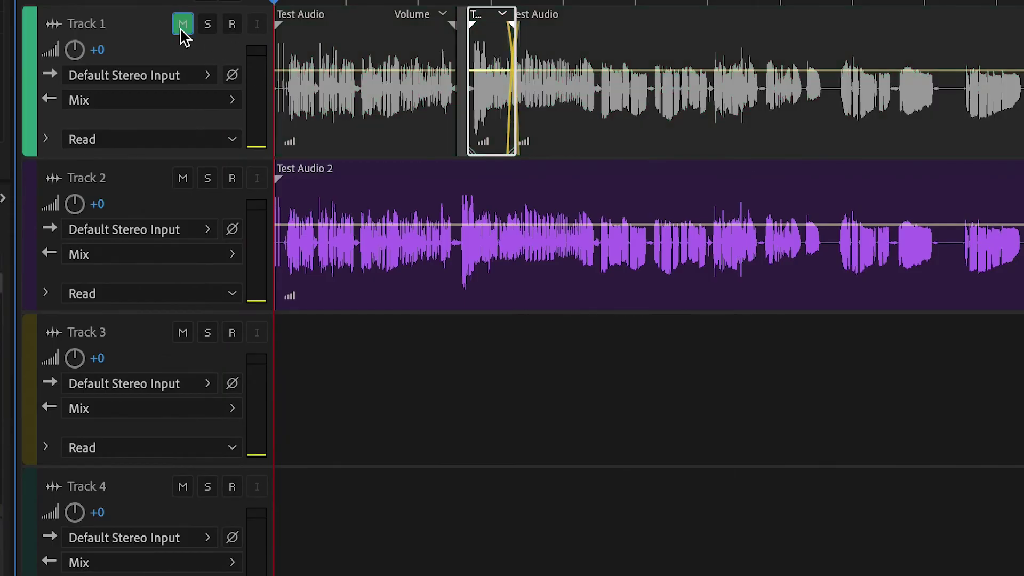
{"action": "left_click", "coordinate": [181, 28]}
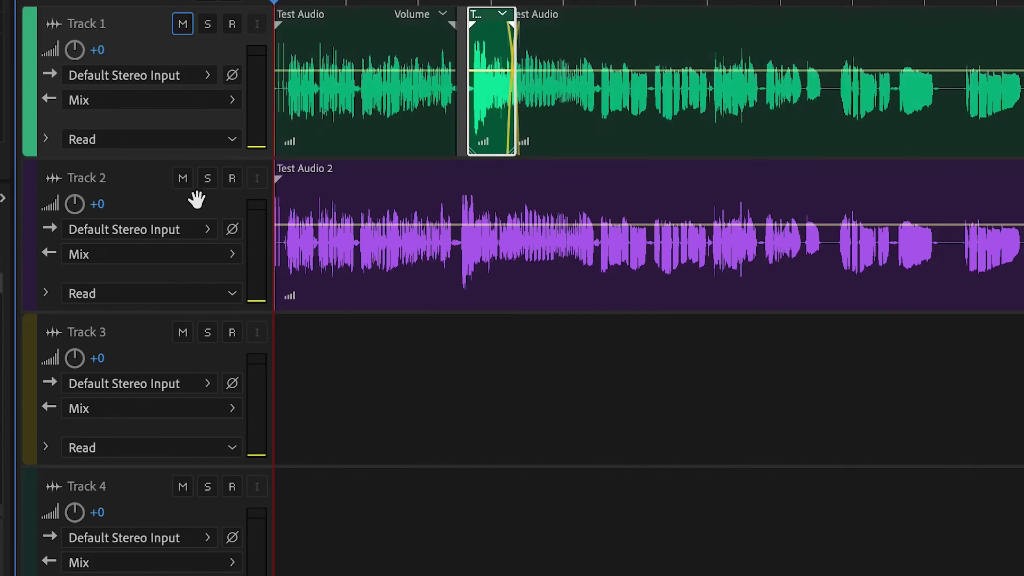
{"action": "left_click", "coordinate": [208, 179]}
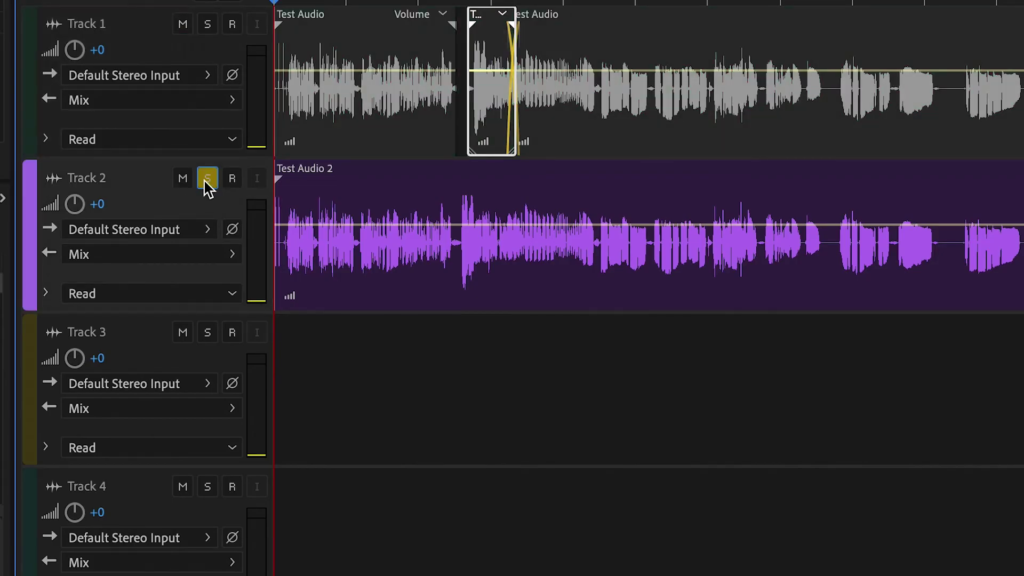
{"action": "left_click", "coordinate": [208, 181]}
{"action": "left_click", "coordinate": [208, 26]}
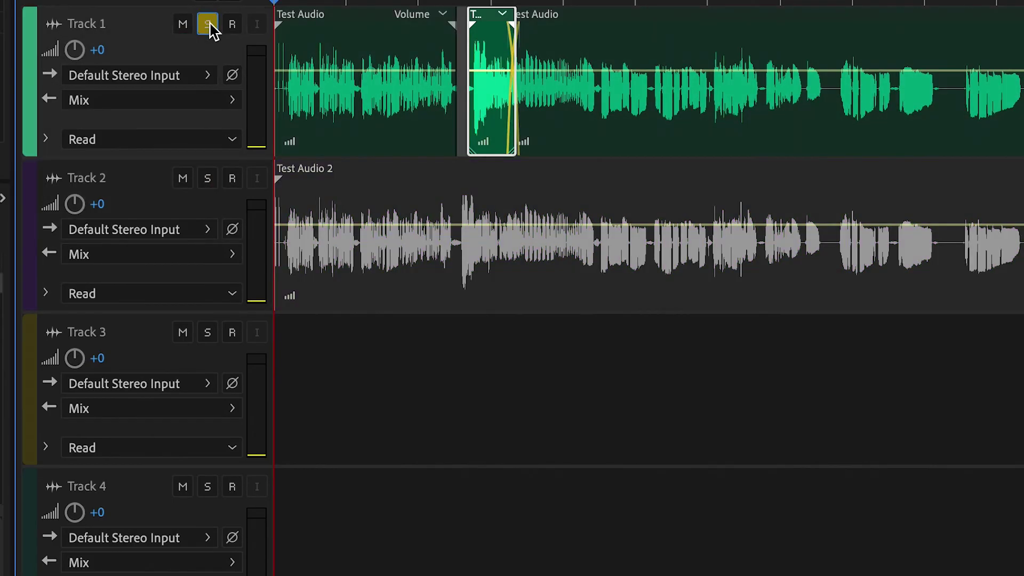
Arm Tracks 1 and 2 on H6 Front Left/Right mono inputs and start recording
{"action": "left_click", "coordinate": [209, 28]}
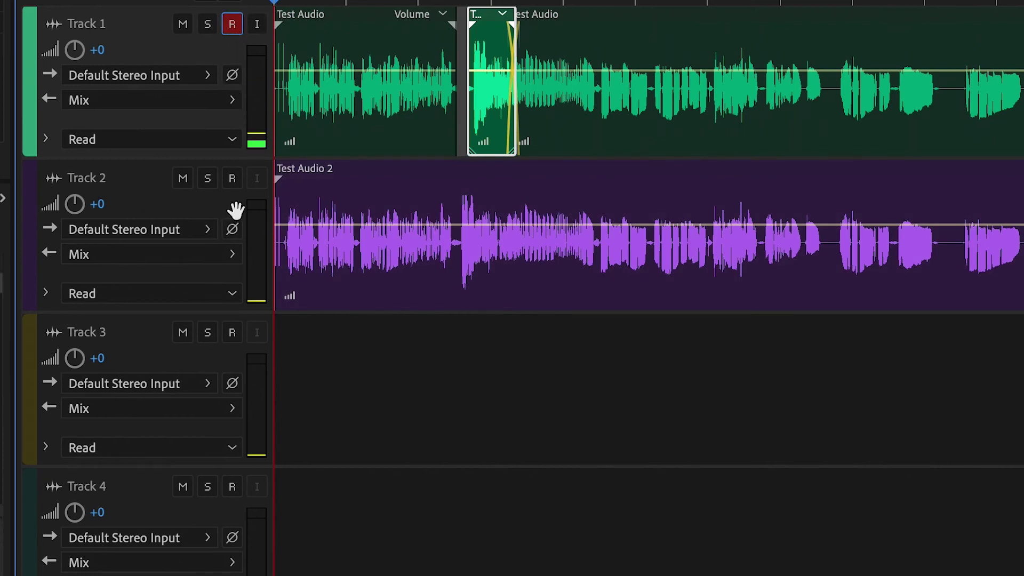
{"action": "left_click", "coordinate": [231, 181]}
{"action": "left_click", "coordinate": [167, 76]}
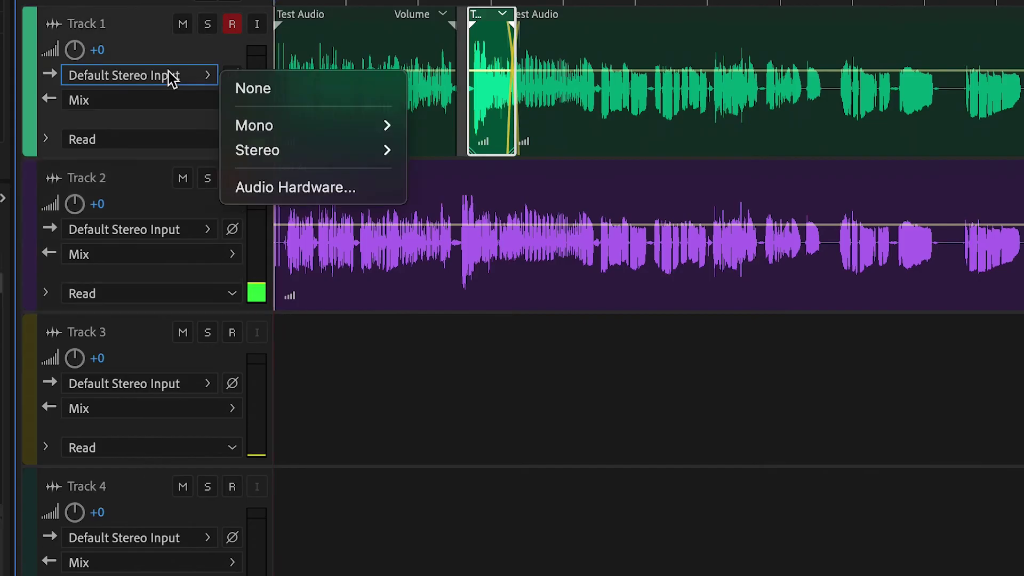
{"action": "mouse_move", "coordinate": [289, 125]}
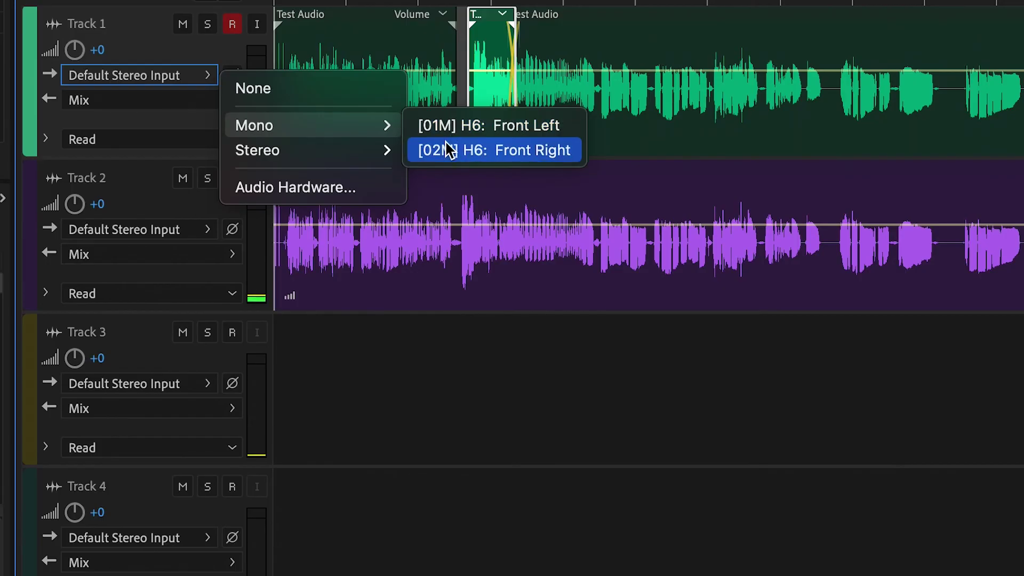
{"action": "mouse_move", "coordinate": [355, 128]}
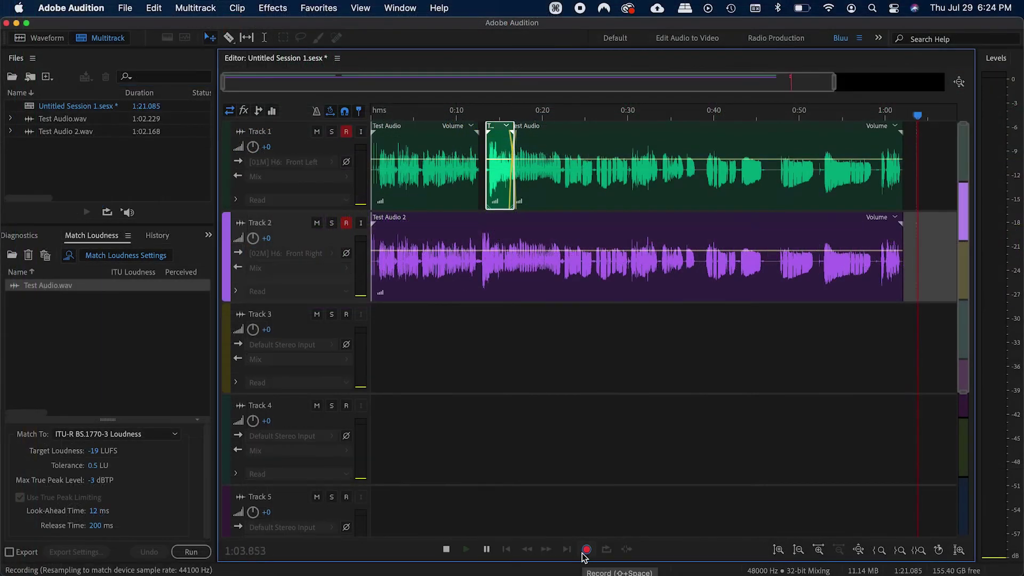
{"action": "left_click", "coordinate": [586, 549]}
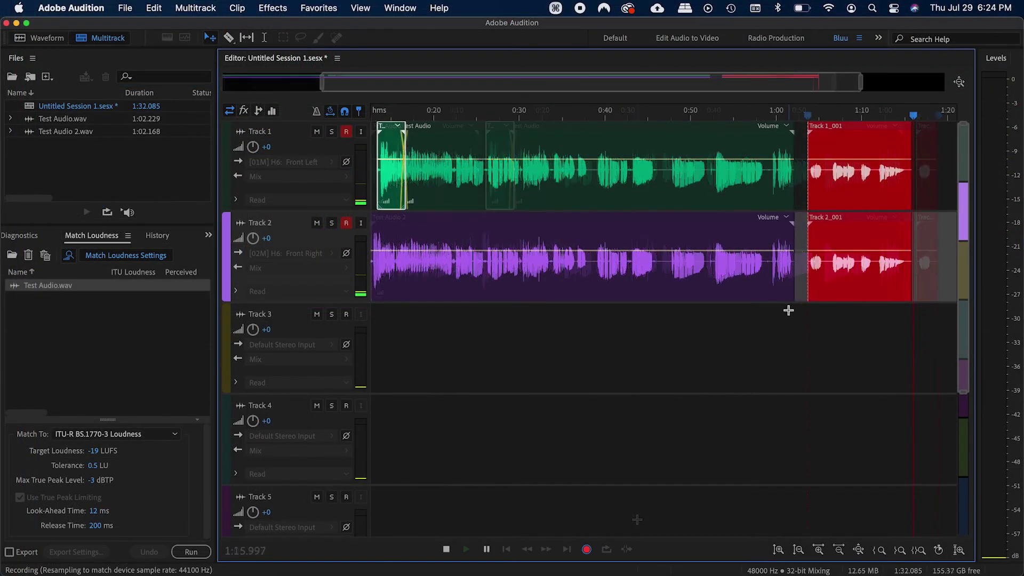
Stop recording and mix down the entire session to Untitled Session 1 Mixdown 1
{"action": "key", "text": "space"}
{"action": "left_click", "coordinate": [209, 12]}
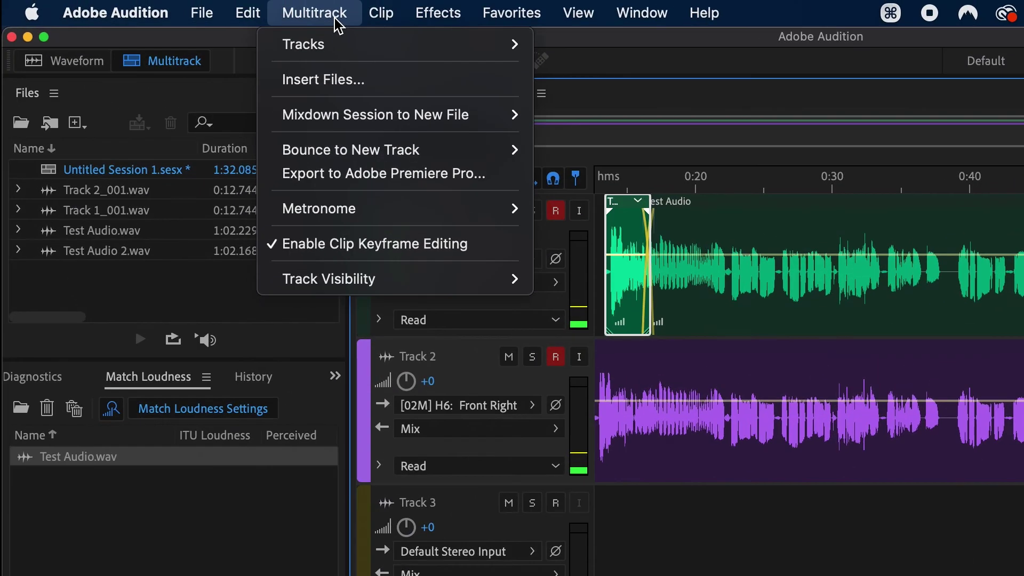
{"action": "mouse_move", "coordinate": [355, 113]}
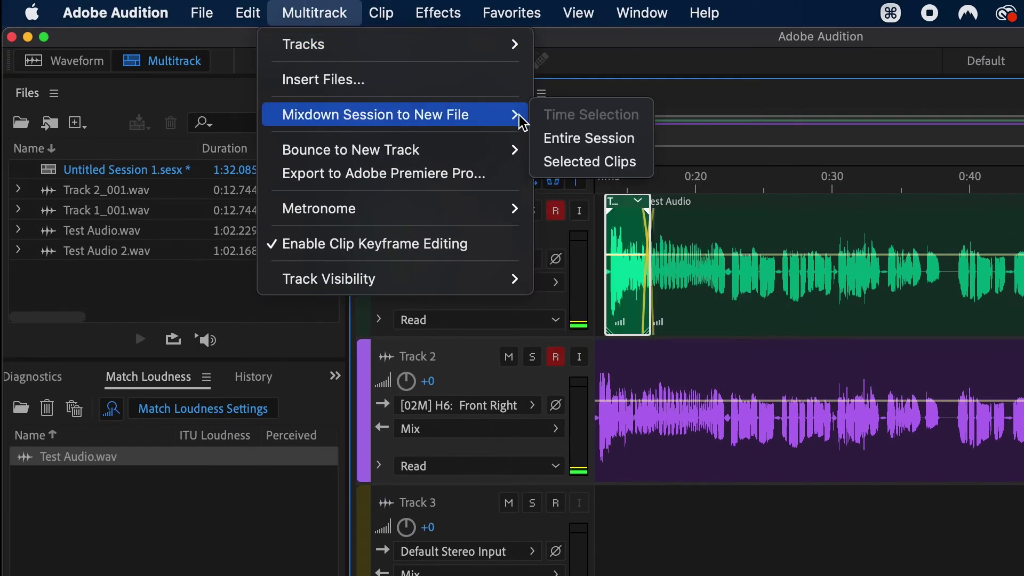
{"action": "left_click", "coordinate": [592, 140]}
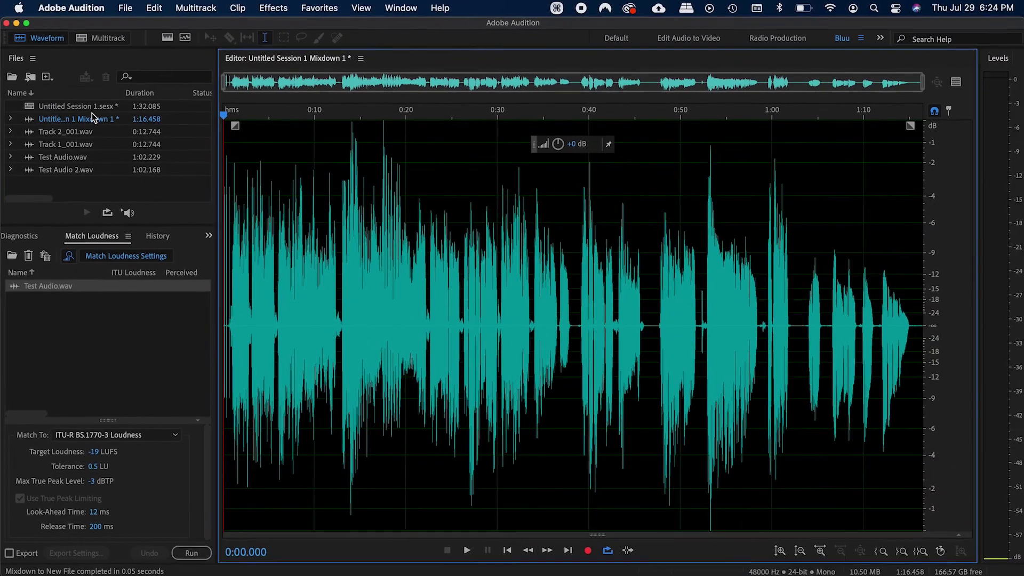
Add the mixdown to the loudness analysis and lower its amplitude by 2 dB
{"action": "left_click_drag", "start_coordinate": [92, 113], "coordinate": [79, 286]}
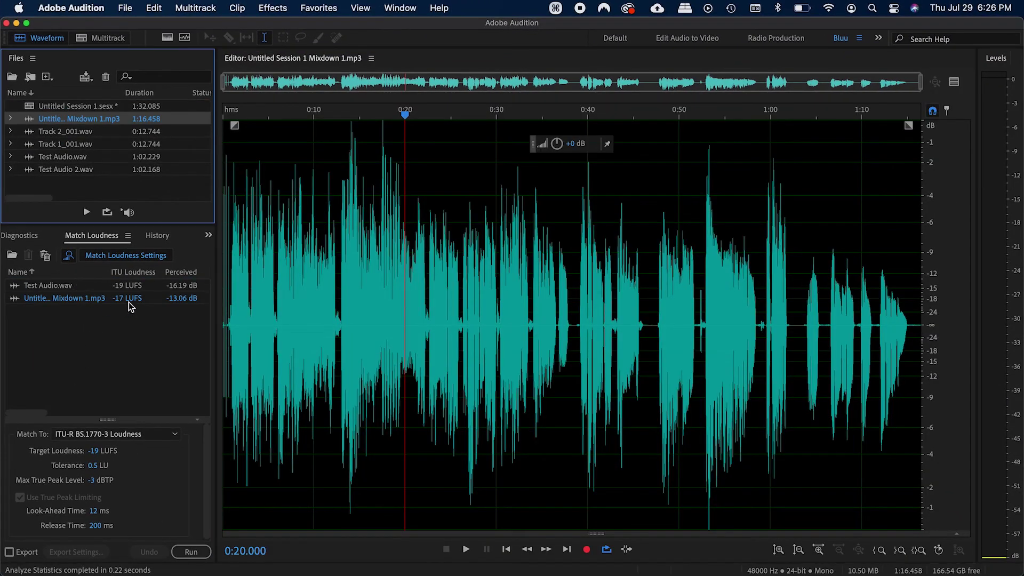
{"action": "left_click", "coordinate": [575, 145]}
{"action": "type", "text": "-2"}
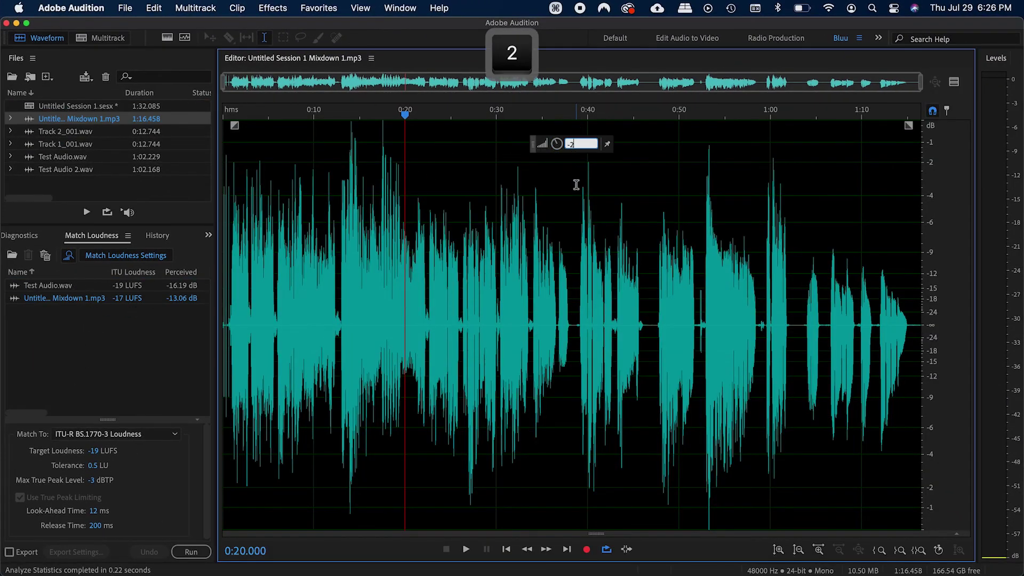
{"action": "key", "text": "Return"}
{"action": "left_click", "coordinate": [391, 292]}
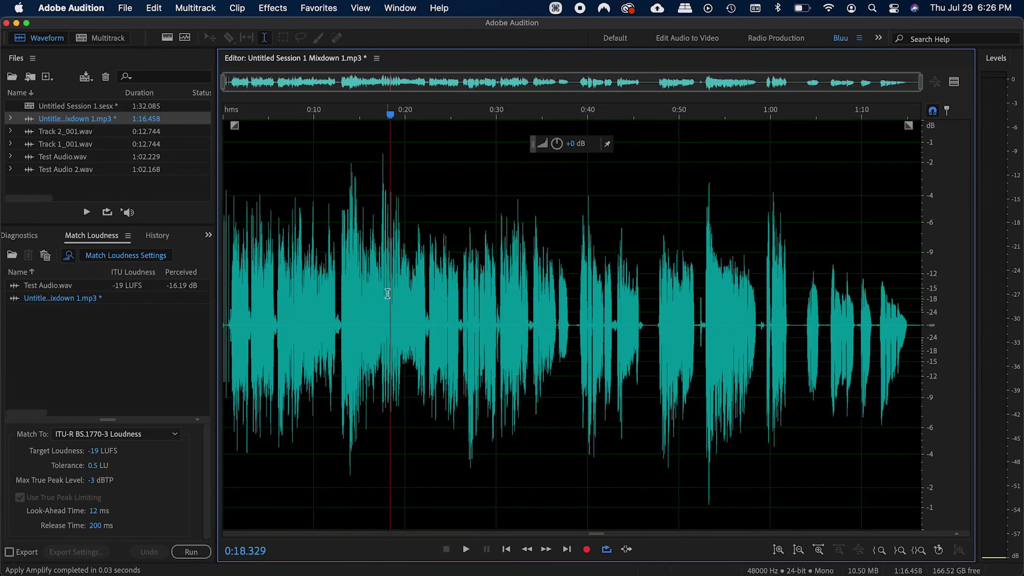
Apply the Hard Limiter to the whole file and re-measure its loudness at -19 LUFS
{"action": "key", "text": "g"}
{"action": "key", "text": "Return"}
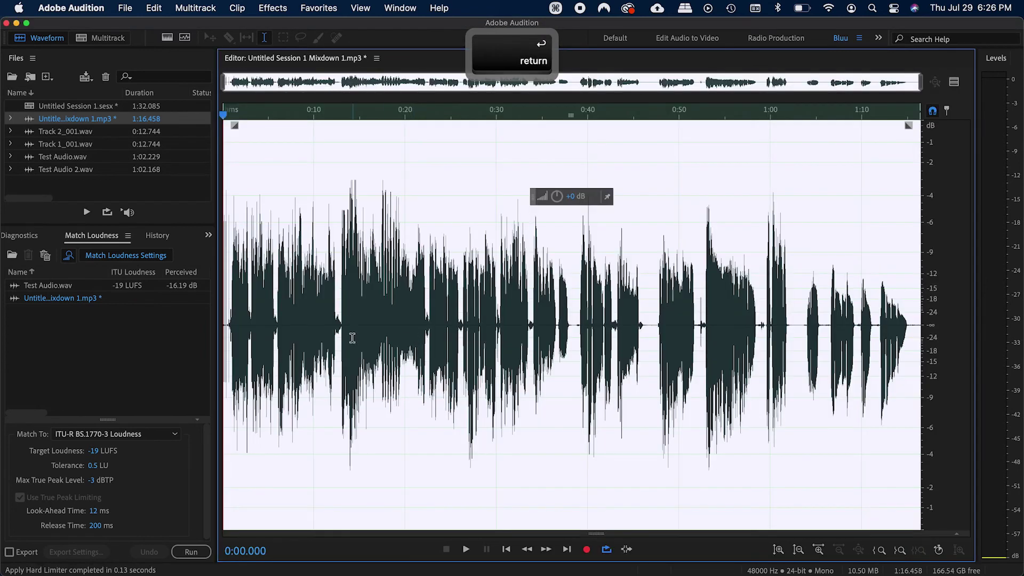
{"action": "left_click", "coordinate": [348, 323]}
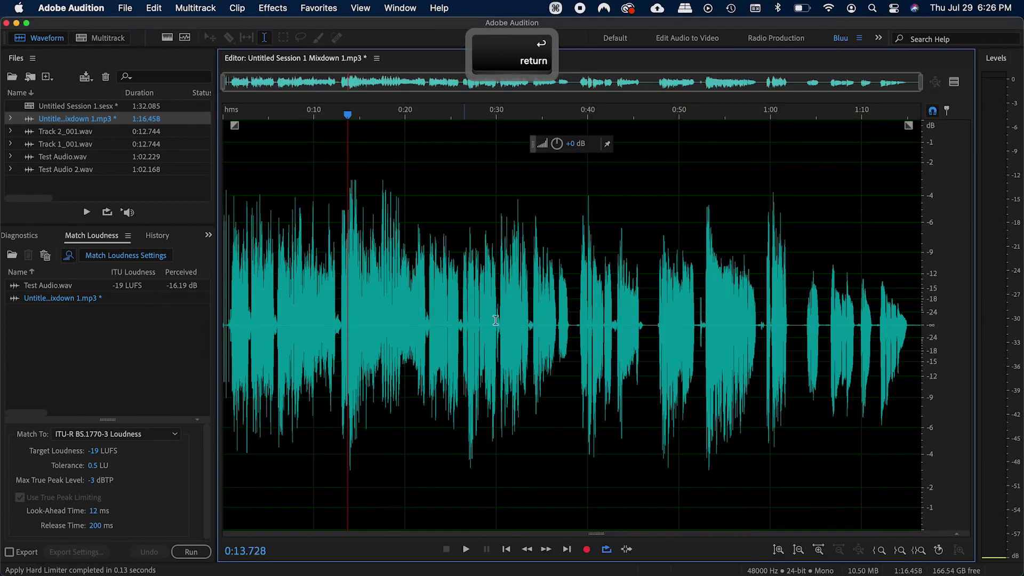
{"action": "left_click", "coordinate": [69, 256]}
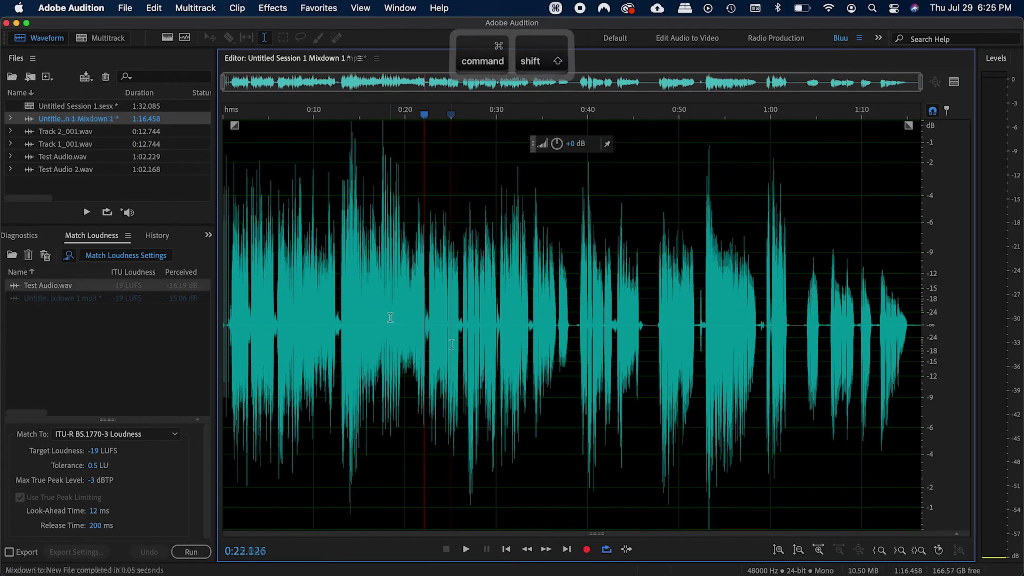
Save the mixdown as Untitled Session 1 Mixdown 1.mp3 in MP3 Audio format
{"action": "key", "text": "super+shift+s"}
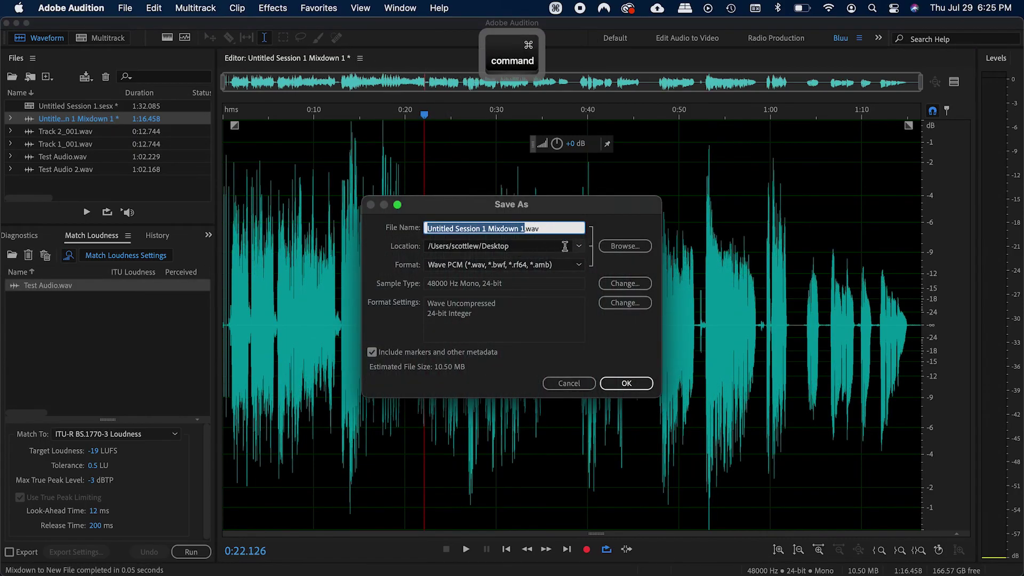
{"action": "left_click", "coordinate": [579, 264]}
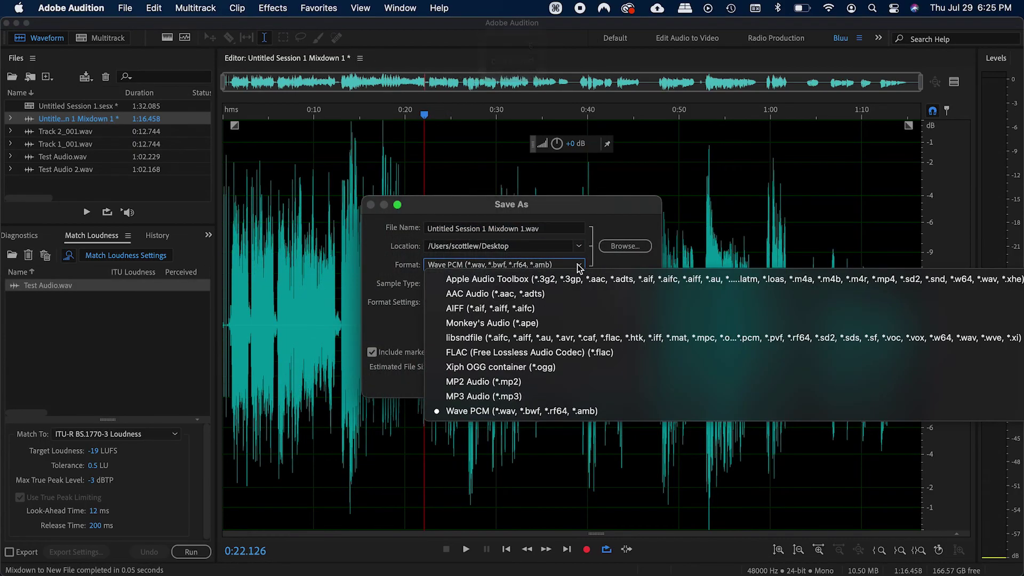
{"action": "left_click", "coordinate": [543, 393]}
{"action": "left_click", "coordinate": [618, 385]}
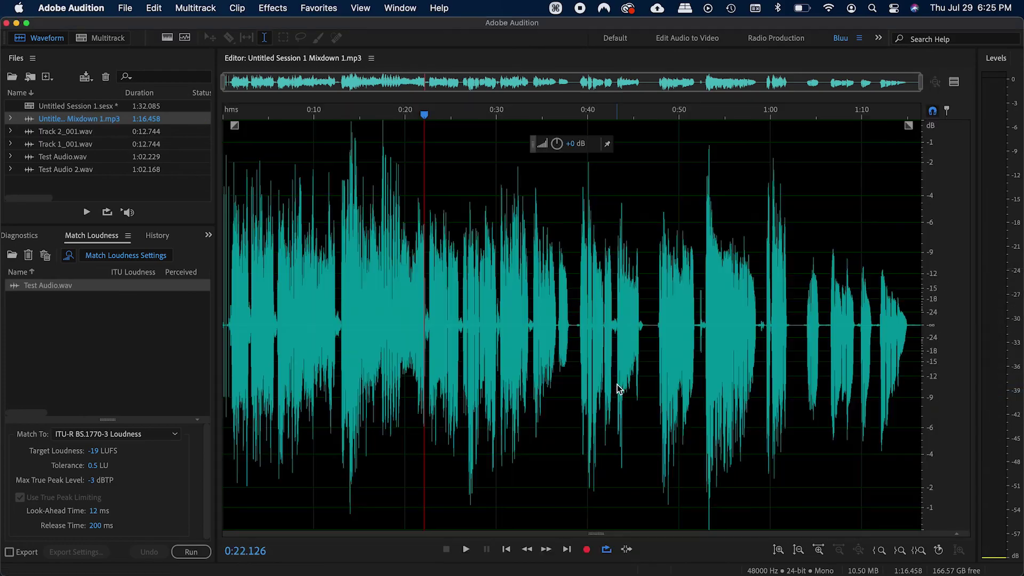
{"action": "left_click", "coordinate": [416, 321]}
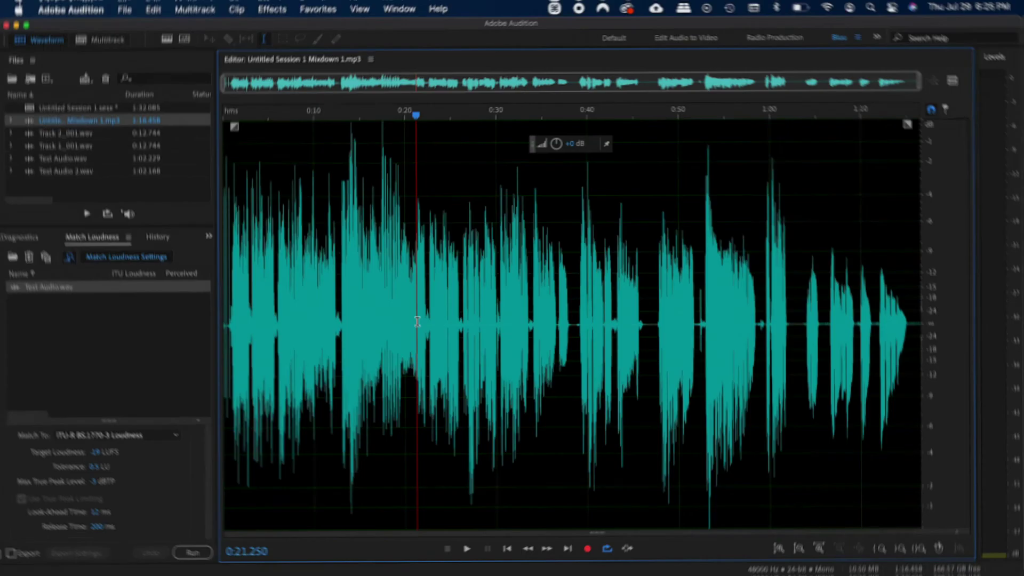